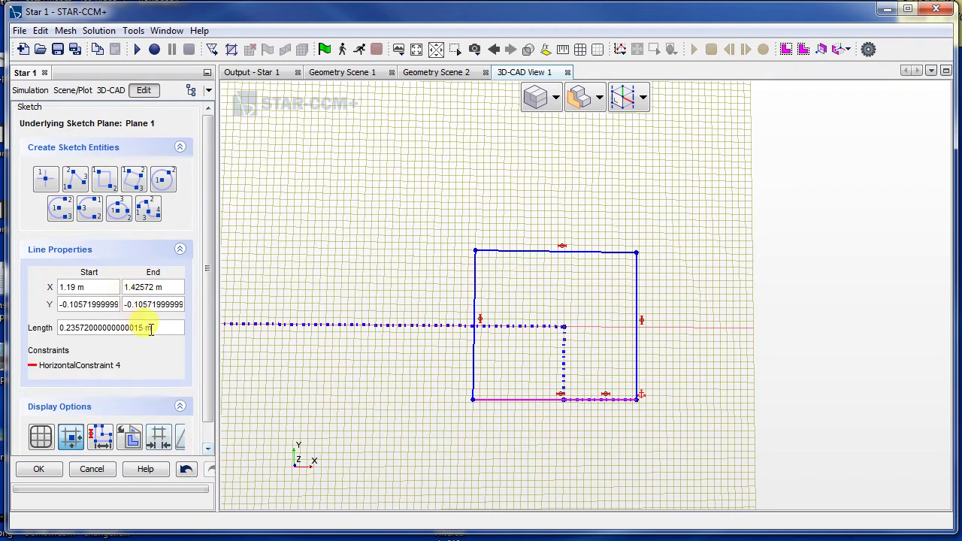
Give the sketch's bottom line and right line each a length of 21.144 cm.
triple_click(149, 328)
click(150, 328)
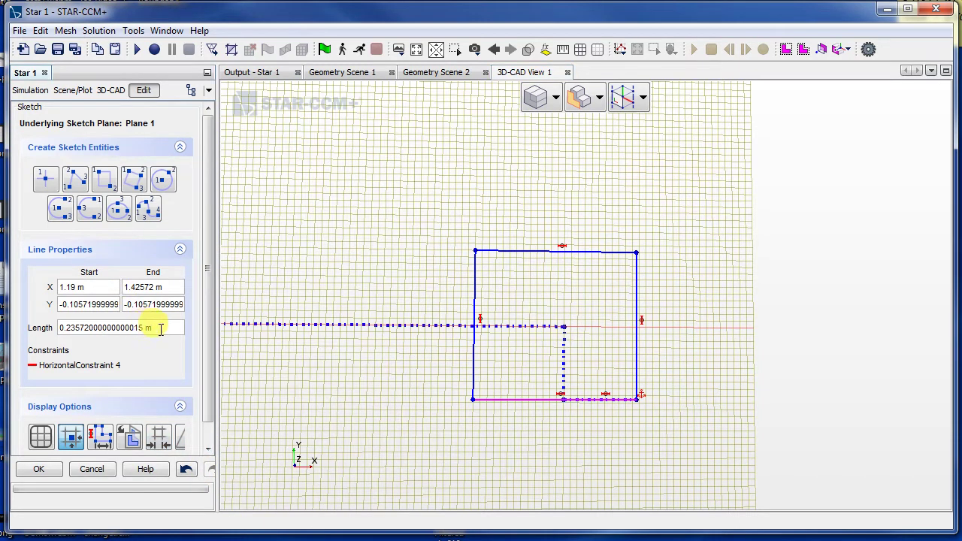
triple_click(160, 328)
text(21.144)
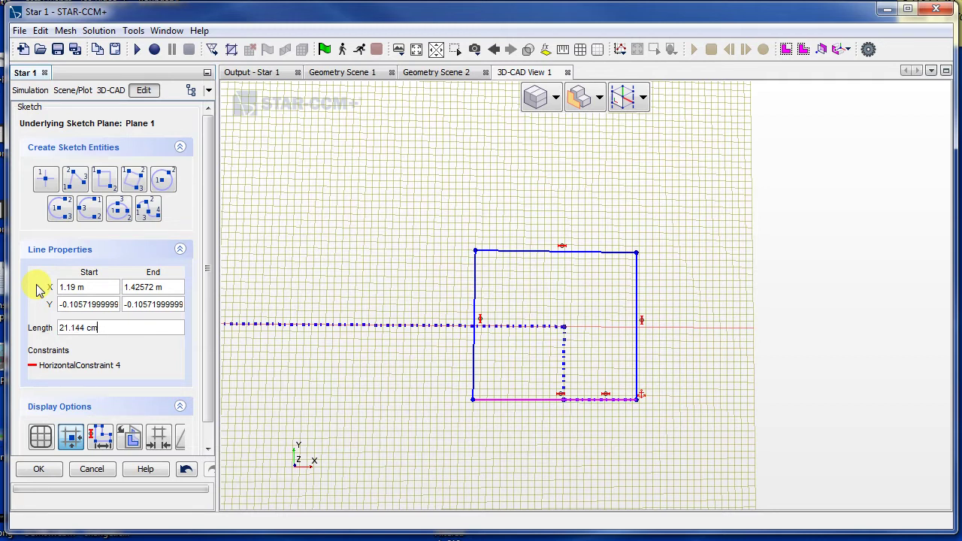
key(Return)
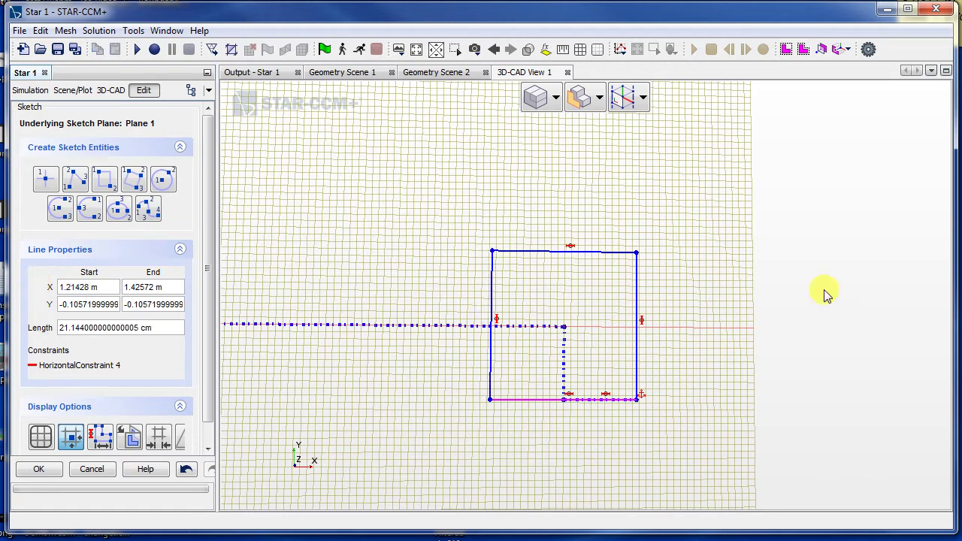
click(637, 374)
triple_click(146, 328)
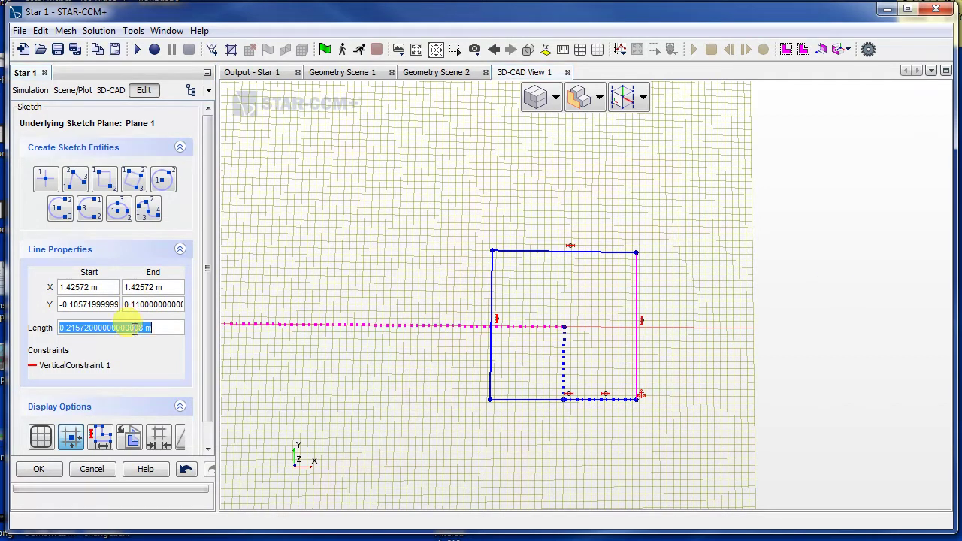
text(2)
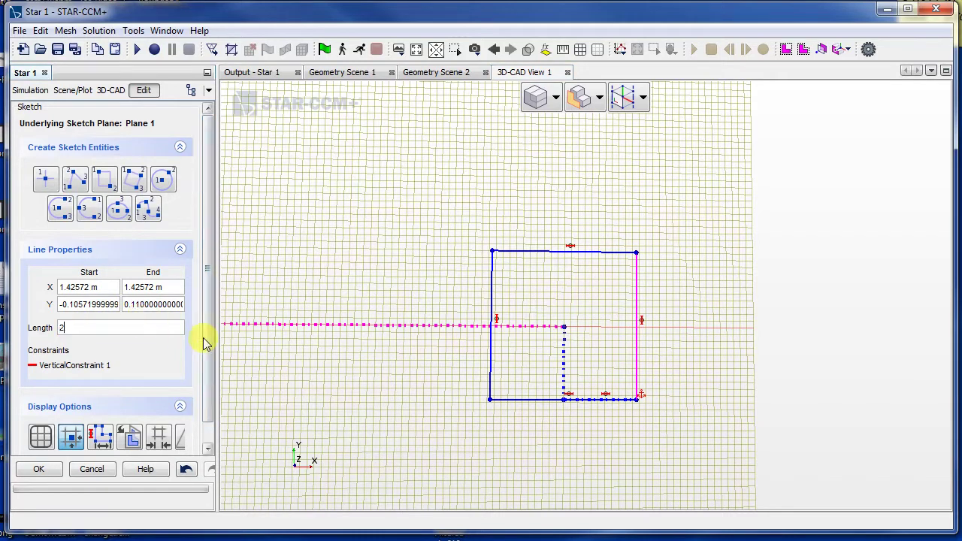
text(1.144cm)
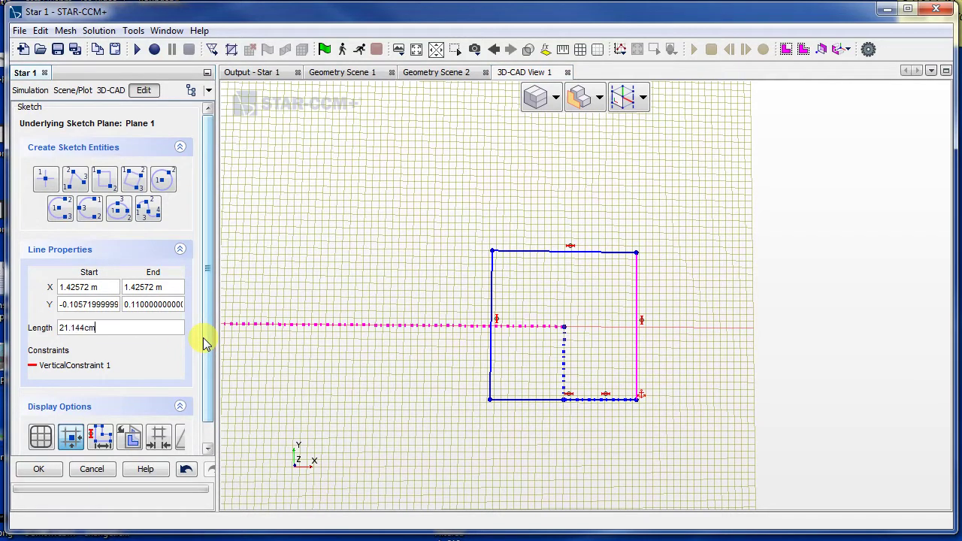
key(Return)
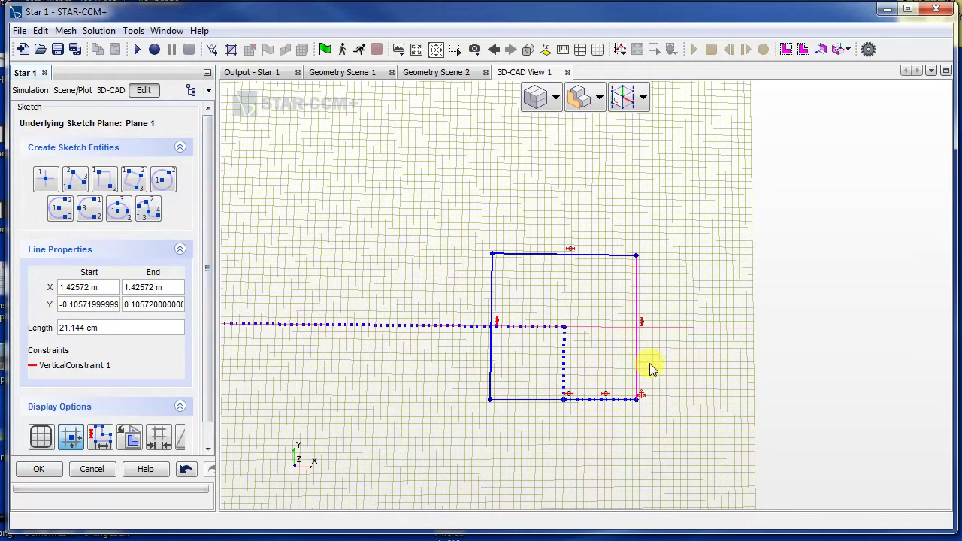
Convert the square's right, top, left and bottom edges to construction lines.
right_click(638, 369)
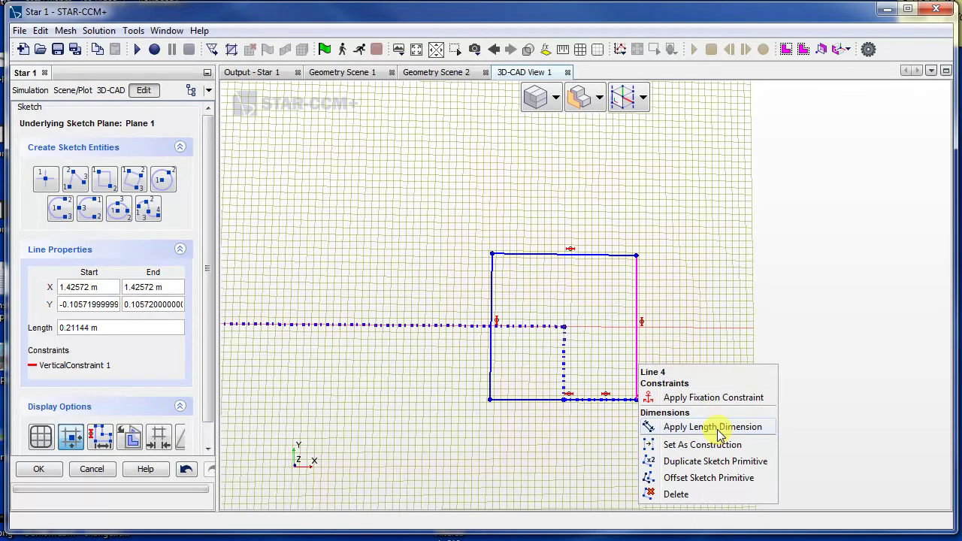
click(730, 449)
click(586, 255)
right_click(589, 256)
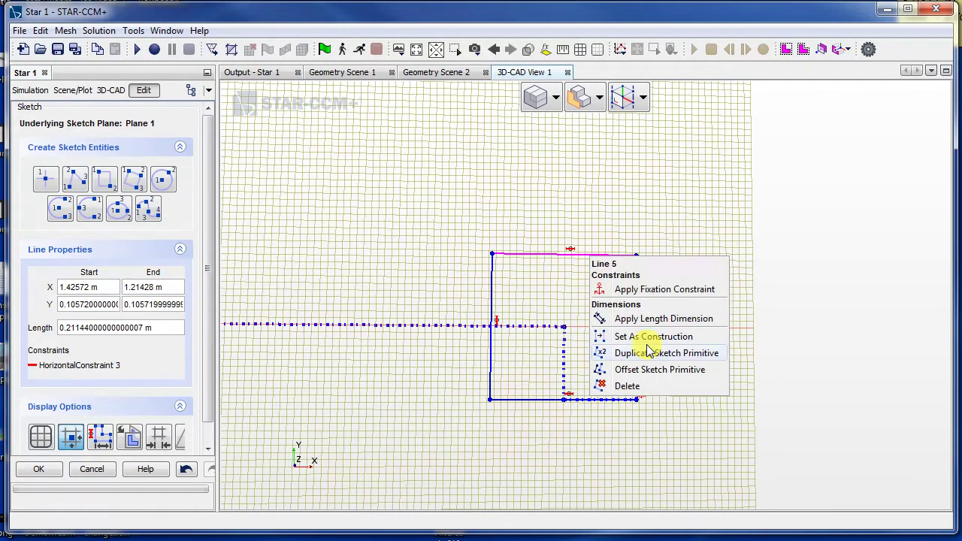
click(668, 337)
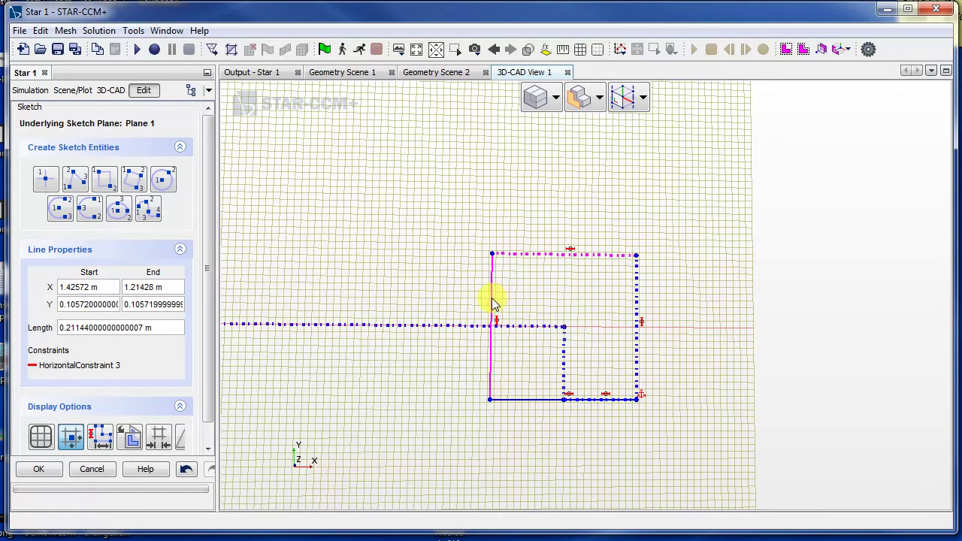
right_click(493, 302)
click(551, 379)
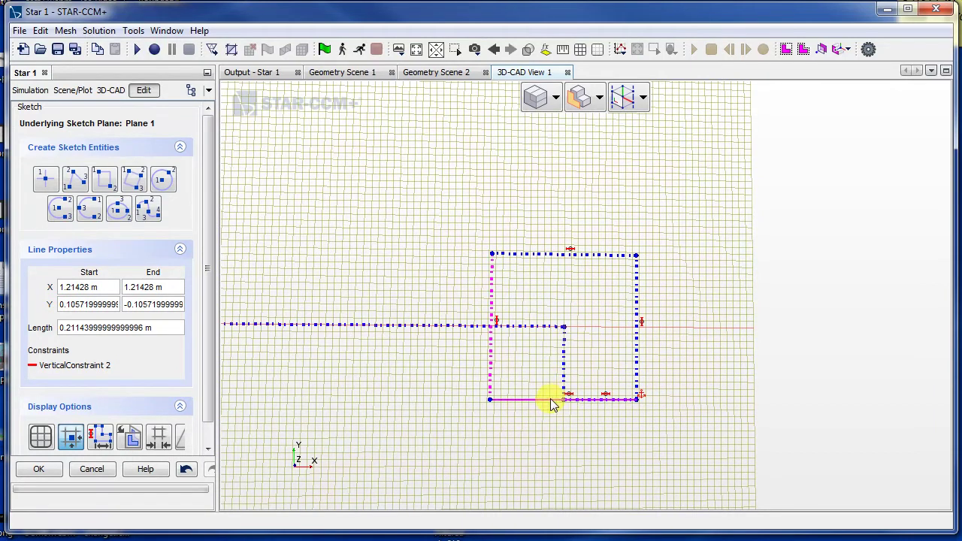
right_click(550, 402)
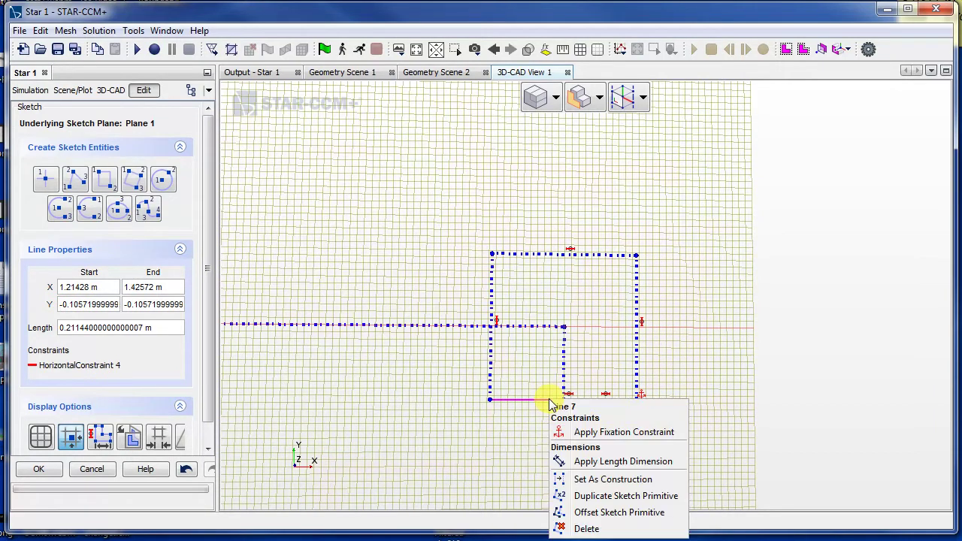
click(620, 479)
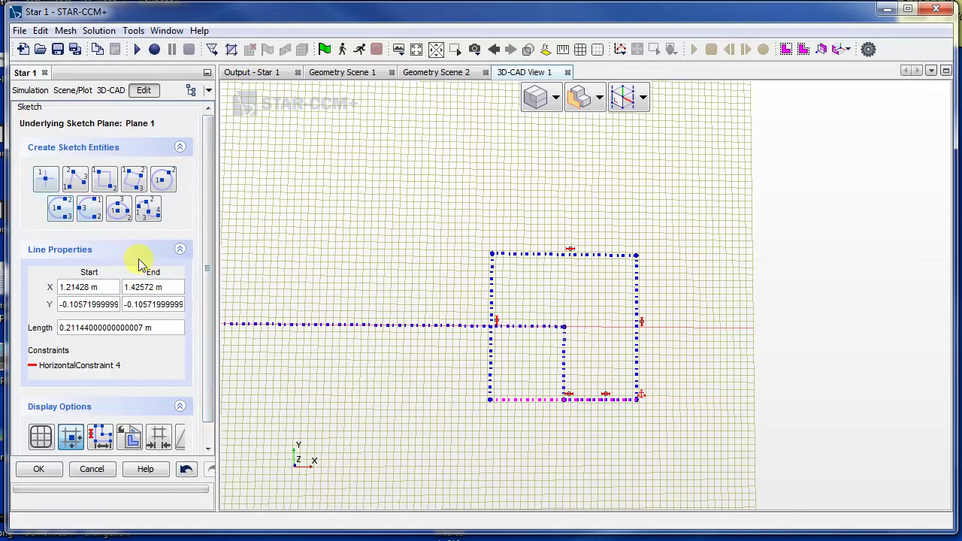
Draw a centre-point circle on the square's top-right corner.
click(167, 180)
scroll(647, 256, up, 2)
scroll(646, 256, up, 2)
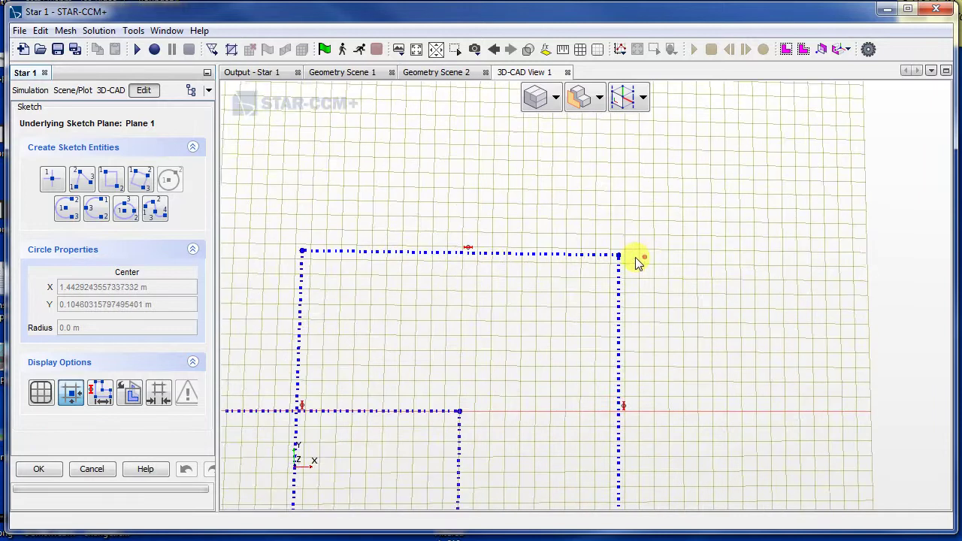
scroll(635, 257, up, 1)
click(614, 255)
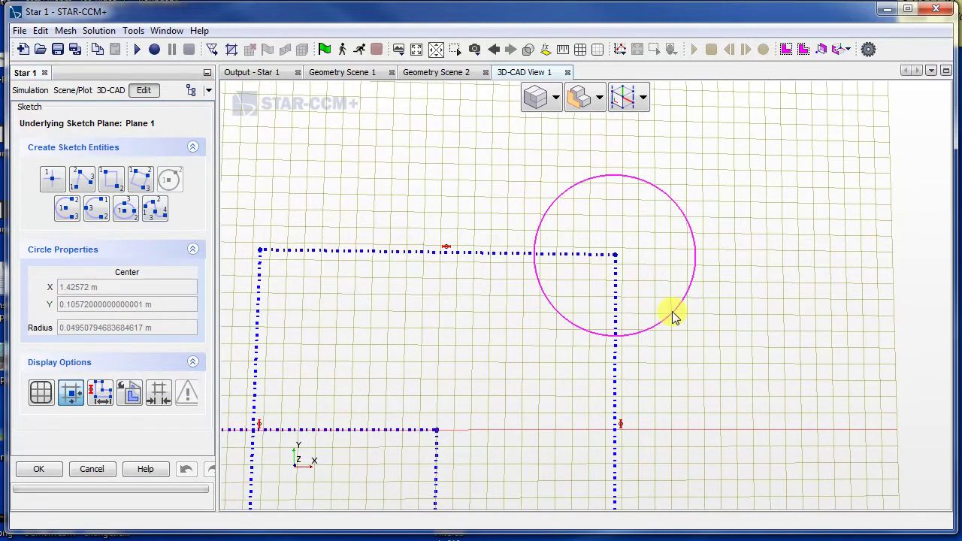
click(672, 311)
scroll(709, 397, down, 2)
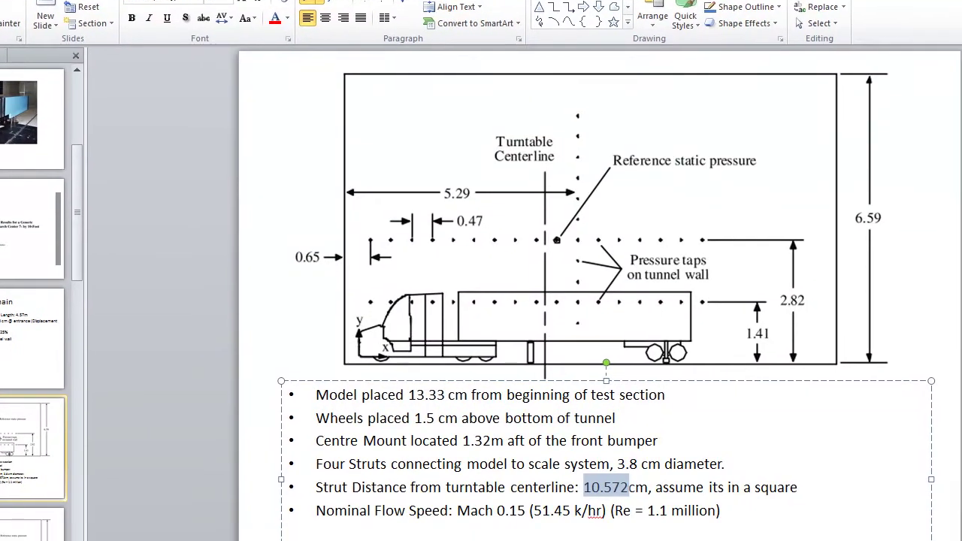
click(430, 442)
triple_click(419, 463)
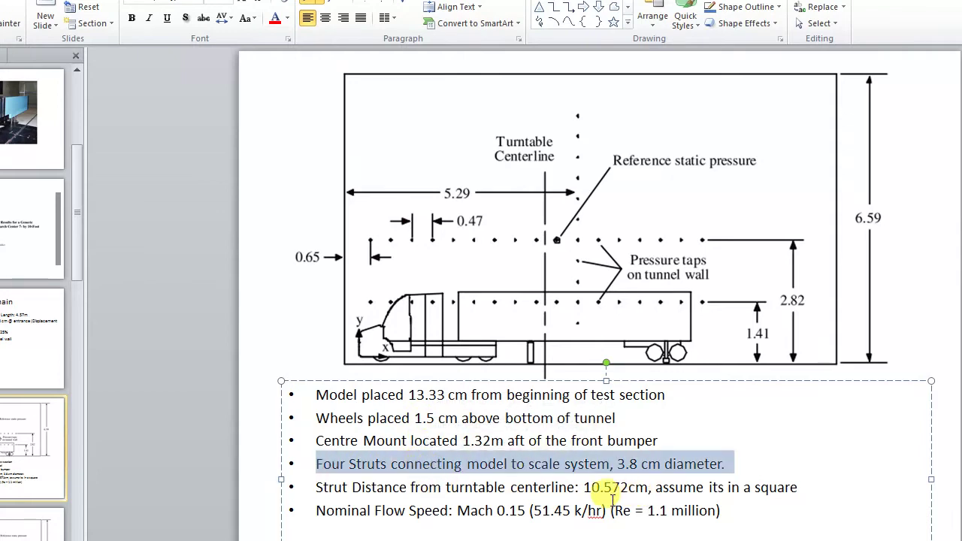
double_click(626, 464)
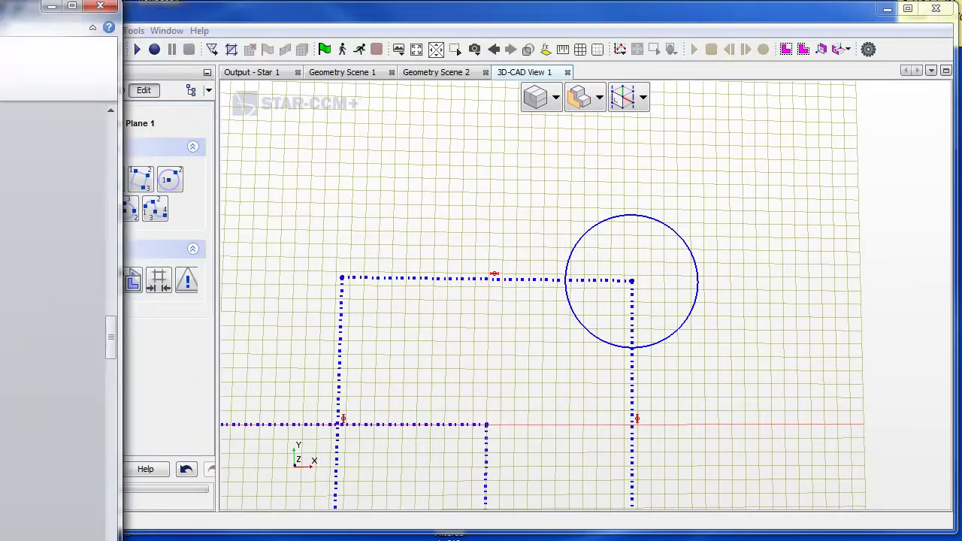
Enter a 1.9 cm radius for the top-right corner circle in Circle Properties.
click(673, 333)
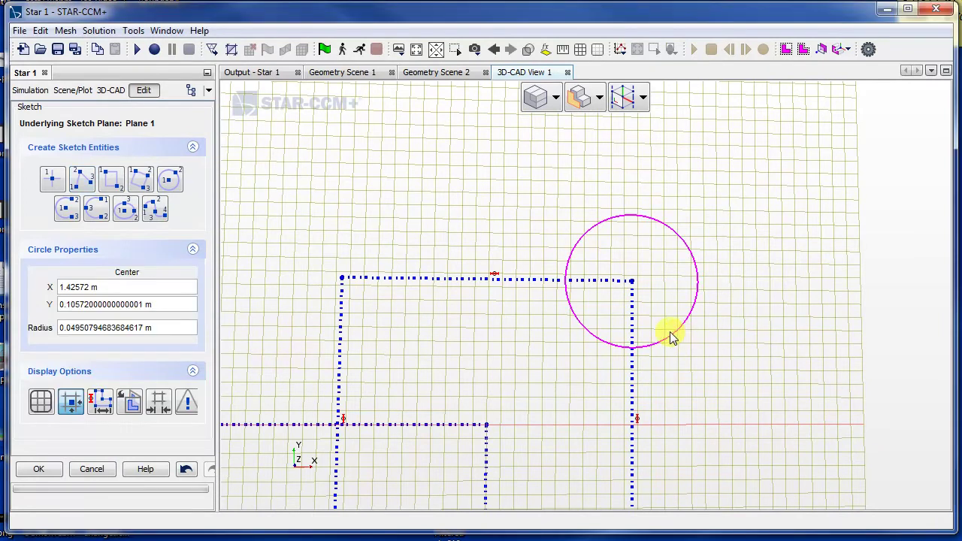
triple_click(129, 327)
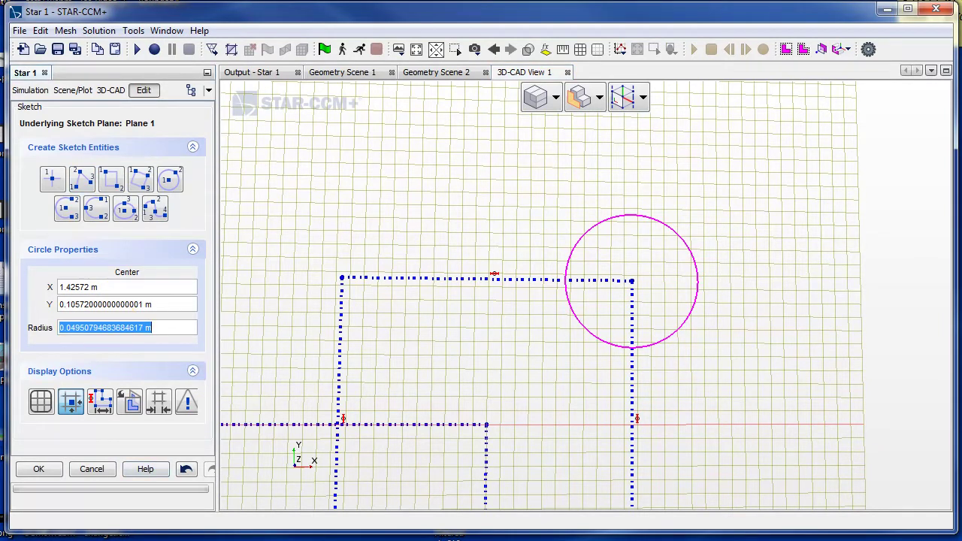
triple_click(118, 330)
text(1.9cm)
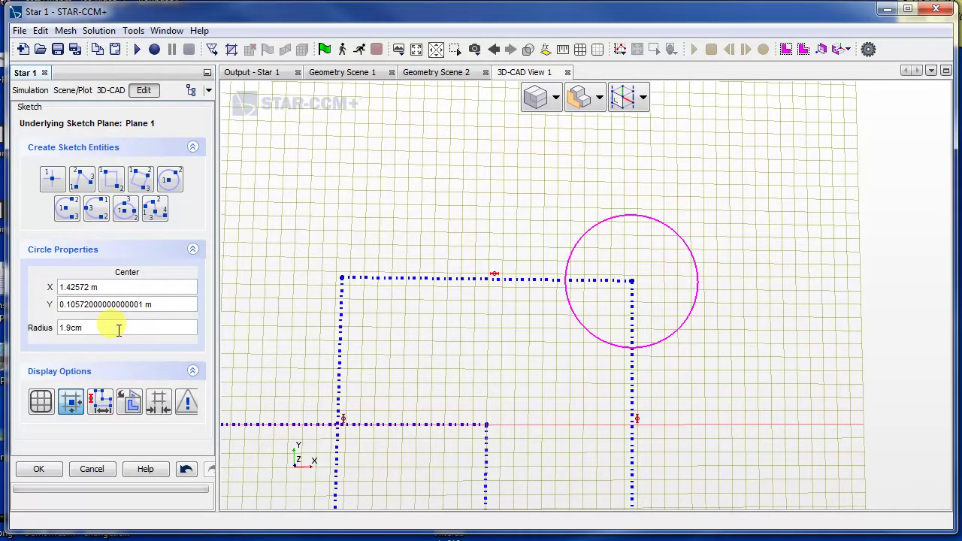
key(Return)
scroll(543, 401, down, 1)
Bring the whole square into view and undo an accidental move of its top-left corner.
scroll(476, 398, down, 1)
scroll(521, 422, down, 1)
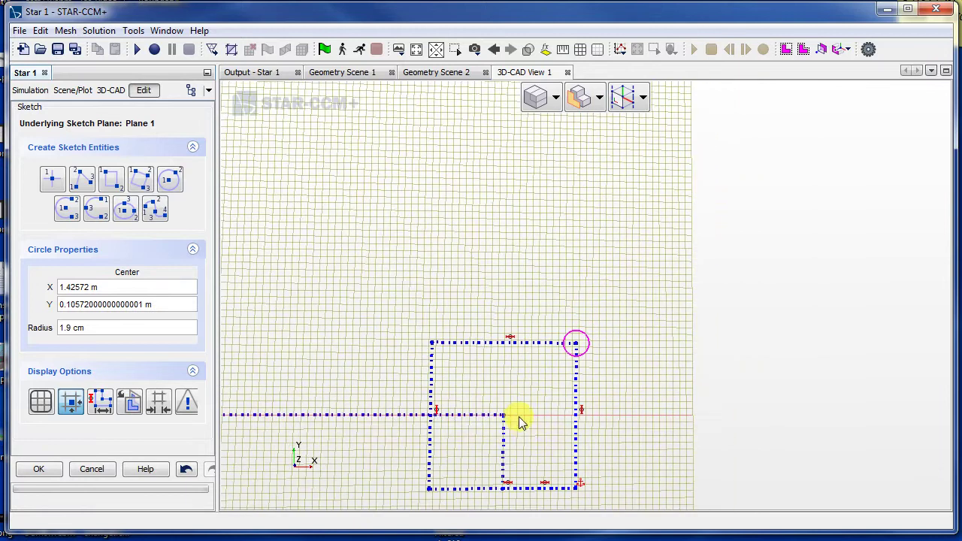
scroll(521, 422, up, 2)
middle_drag(545, 444, 546, 350)
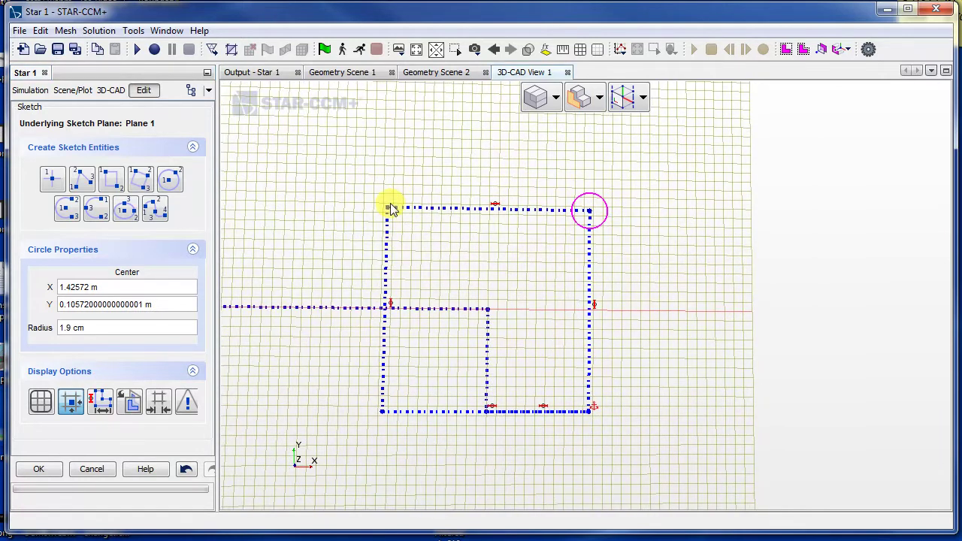
drag(390, 208, 387, 211)
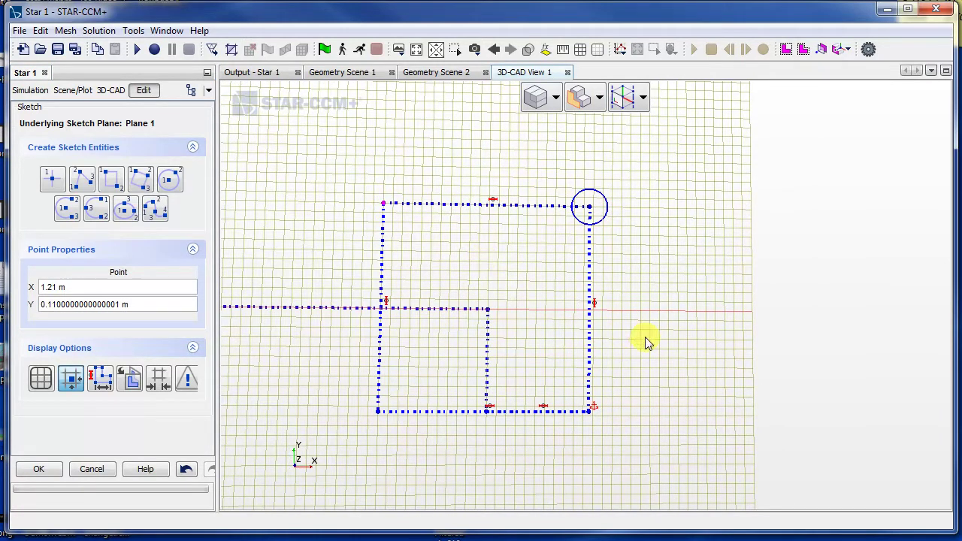
key(ctrl+z)
click(379, 215)
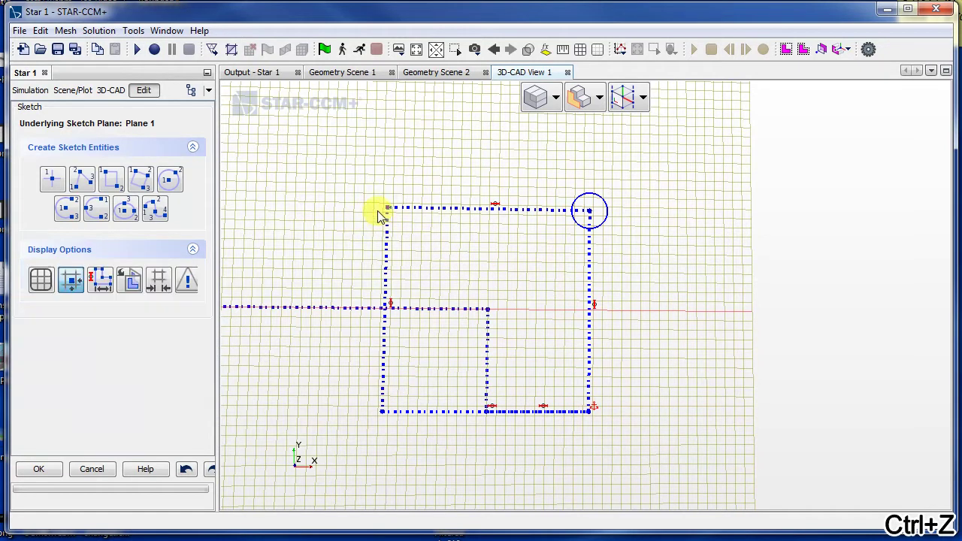
click(387, 211)
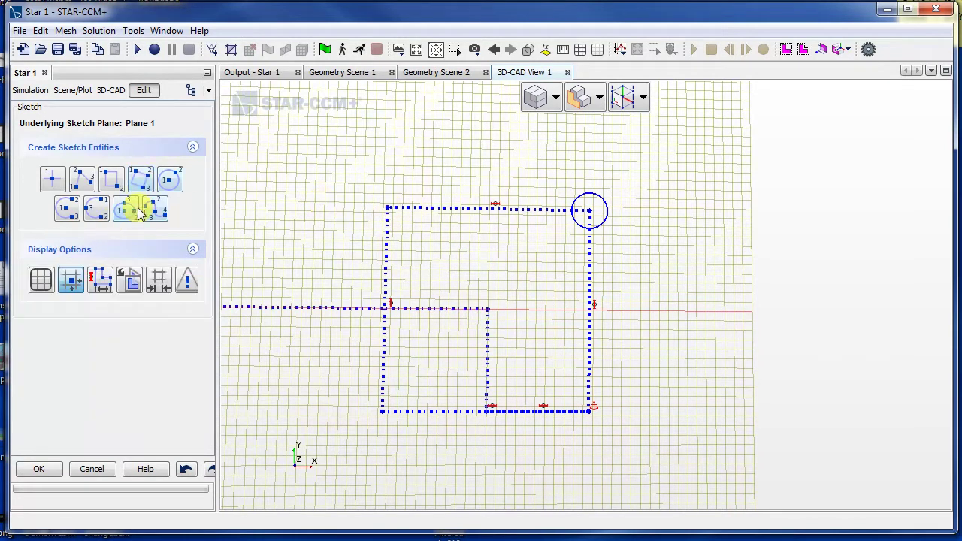
Add a 1.9 cm-radius circle centred on the top-left corner.
click(175, 178)
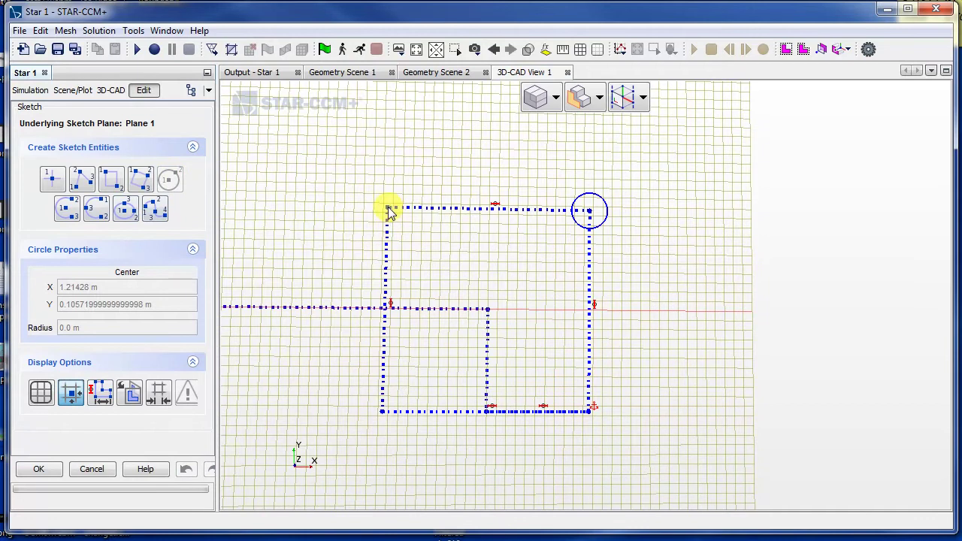
click(387, 206)
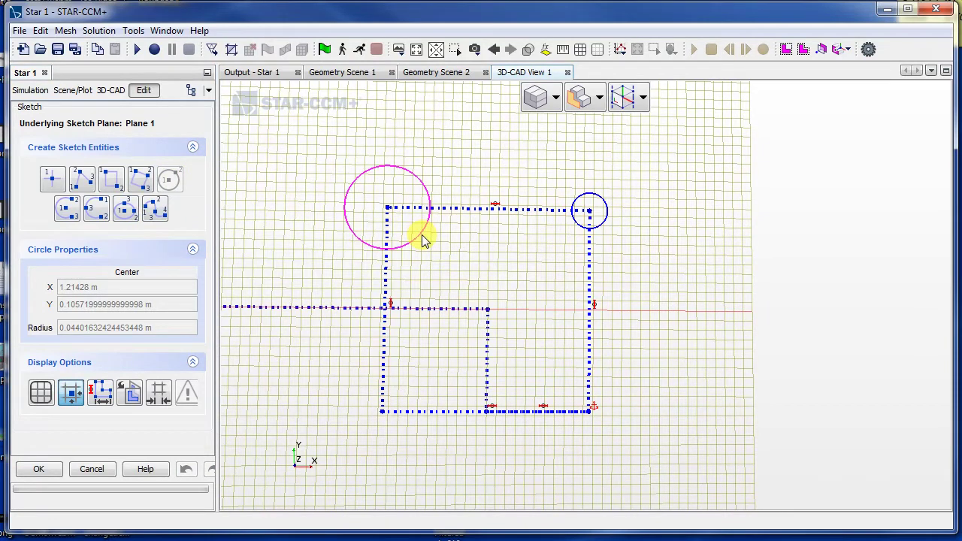
click(421, 234)
triple_click(174, 327)
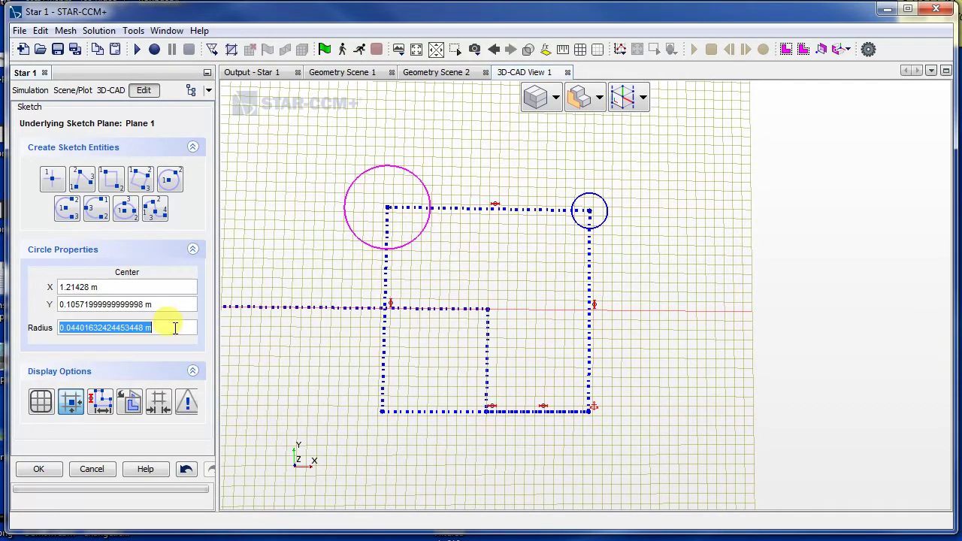
text(1.9cm)
key(Return)
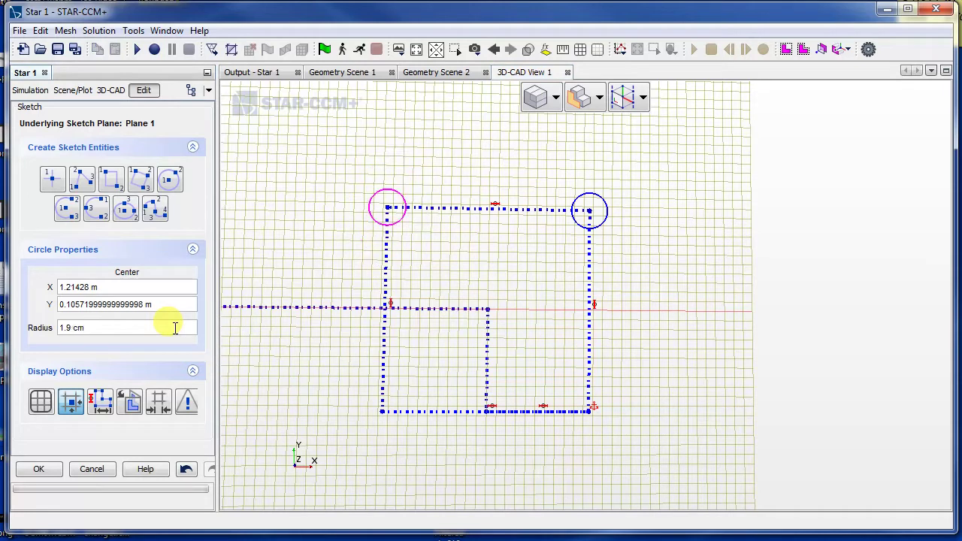
key(Escape)
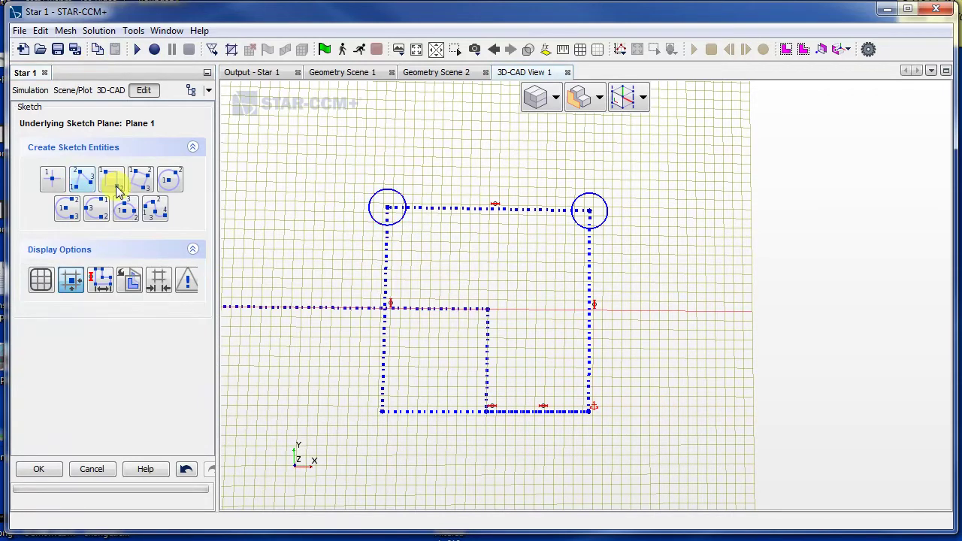
Add a 1.9 cm-radius circle centred on the bottom-left corner.
click(170, 180)
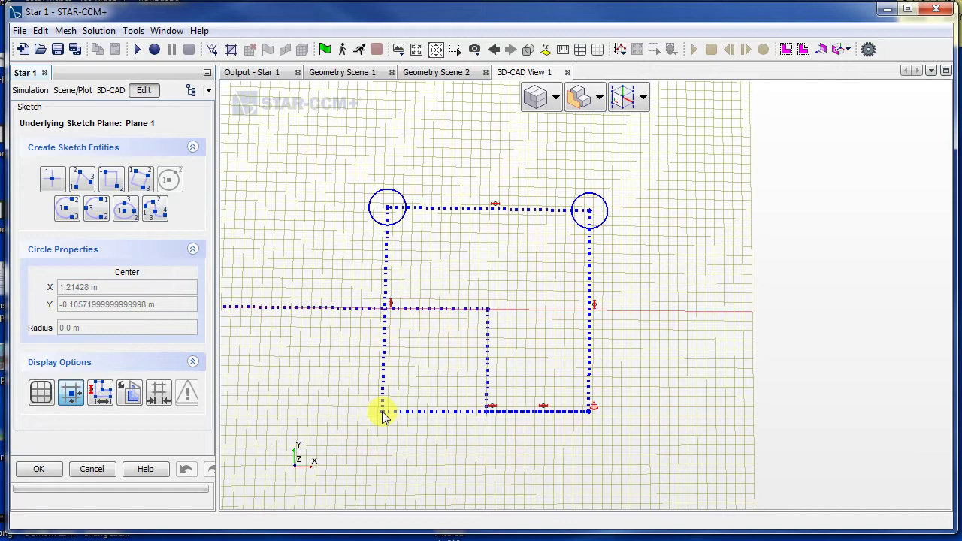
click(402, 439)
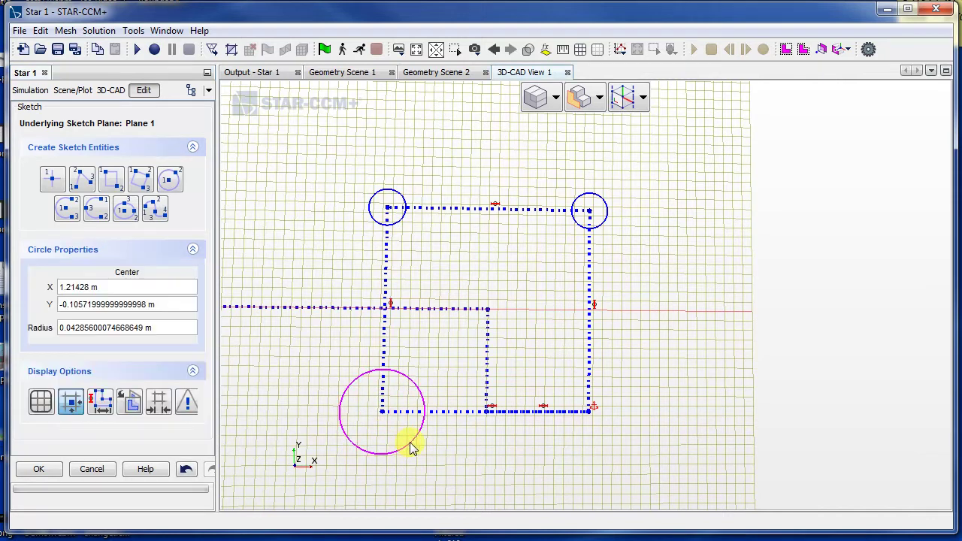
triple_click(113, 327)
text(1.9cm)
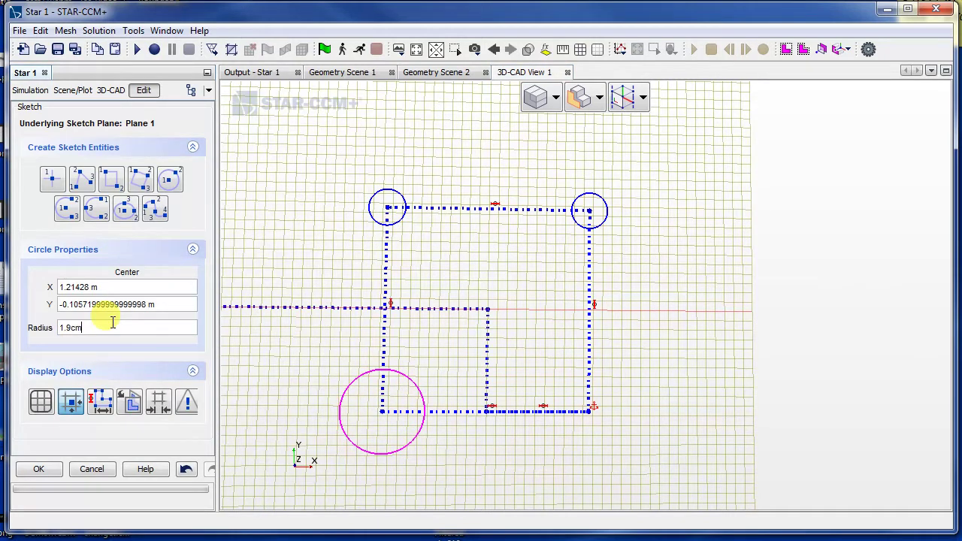
key(Return)
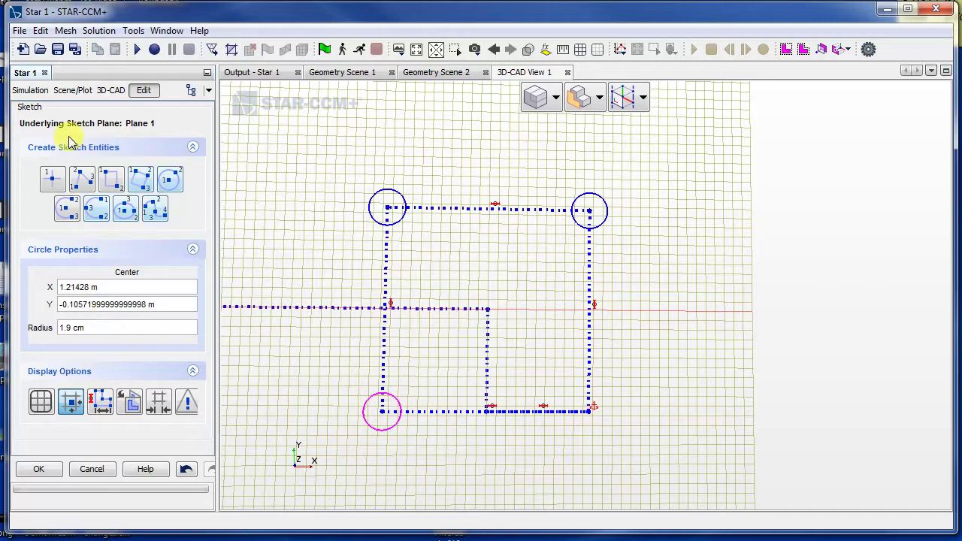
click(179, 188)
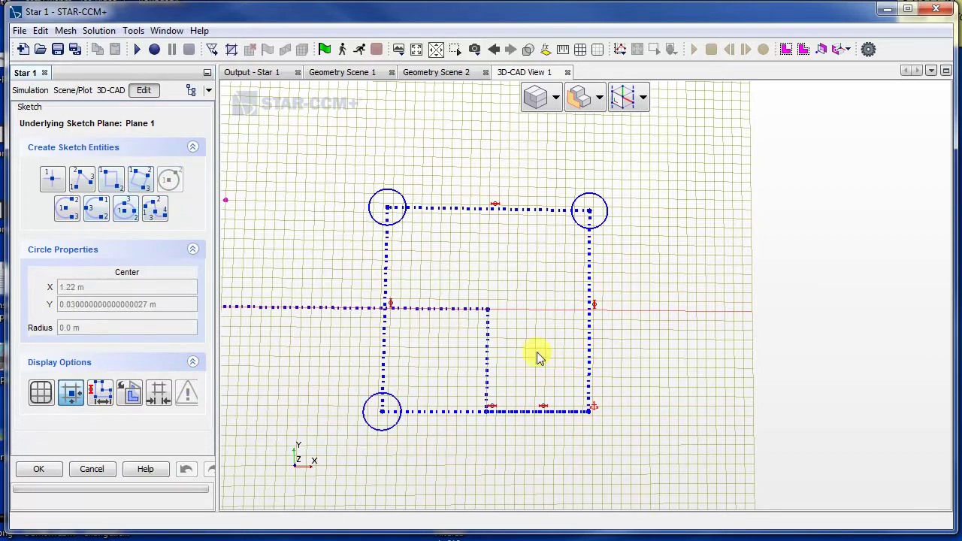
Add a circle on the bottom-right corner and shrink it to 1.9 cm radius.
click(591, 413)
click(634, 452)
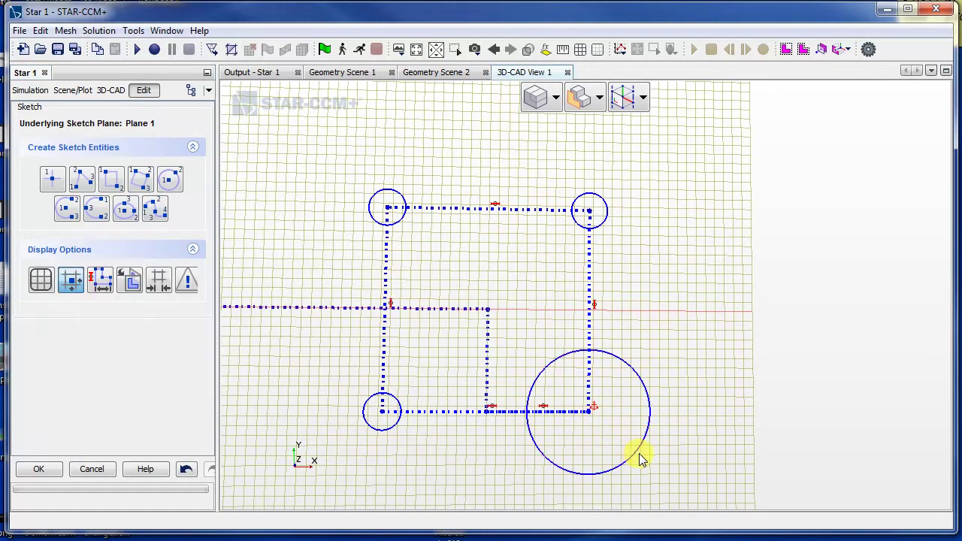
click(640, 458)
triple_click(102, 287)
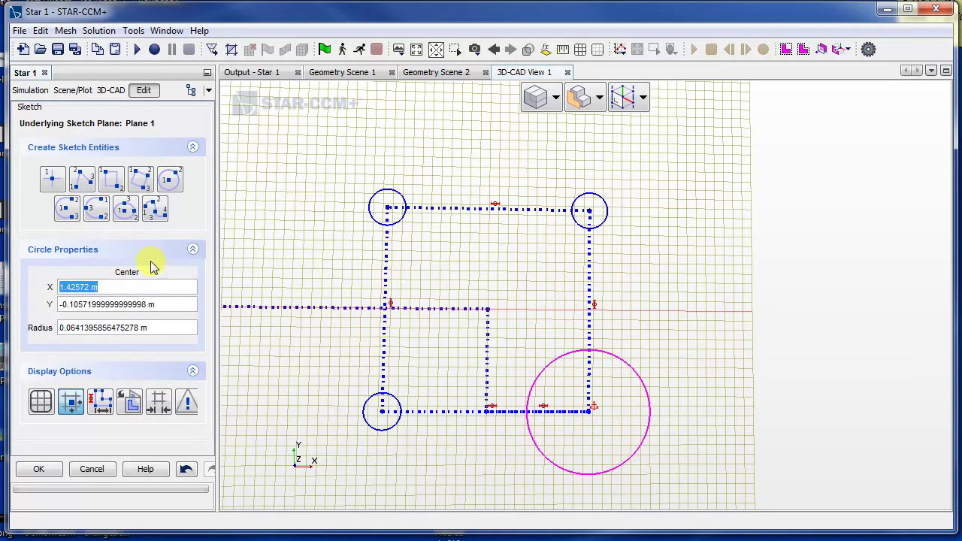
triple_click(135, 326)
text(1.9)
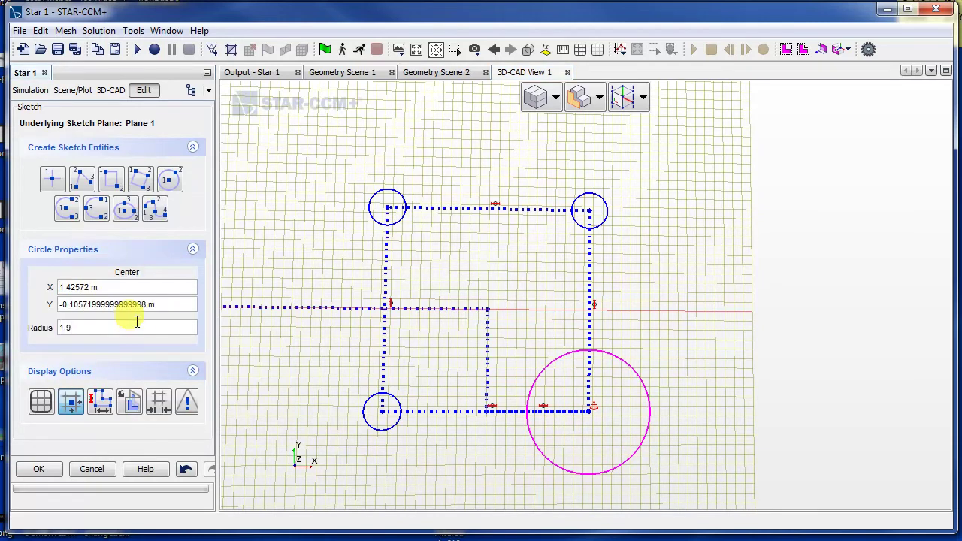
text(cm)
key(Return)
Close the sketch editor to create Sketch 1 and orbit to view its circles on the plate.
click(705, 419)
scroll(698, 417, down, 2)
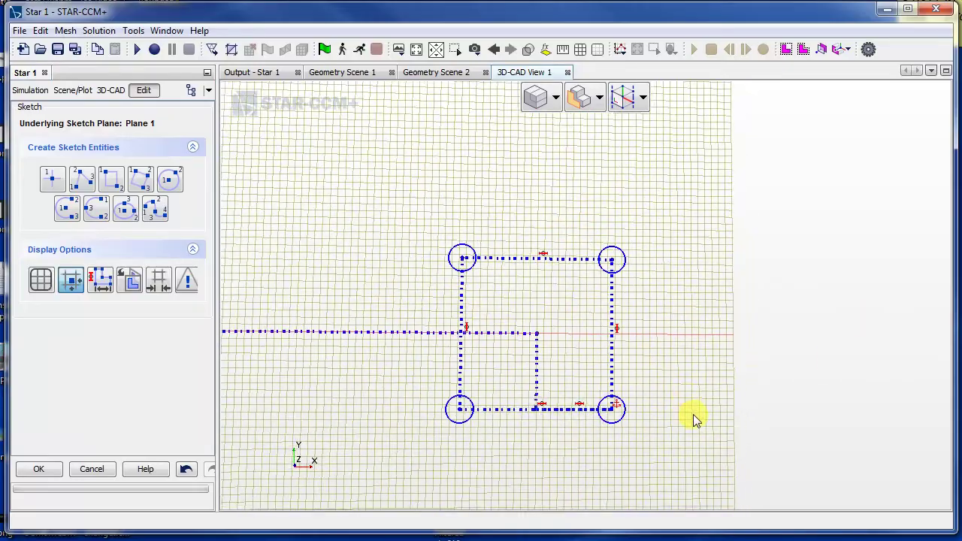
mouse_move(693, 413)
mouse_down()
mouse_move(569, 341)
mouse_move(725, 429)
mouse_move(655, 459)
mouse_move(766, 406)
mouse_move(594, 460)
mouse_move(698, 455)
mouse_move(725, 425)
mouse_move(691, 418)
mouse_move(782, 384)
mouse_move(726, 454)
mouse_up()
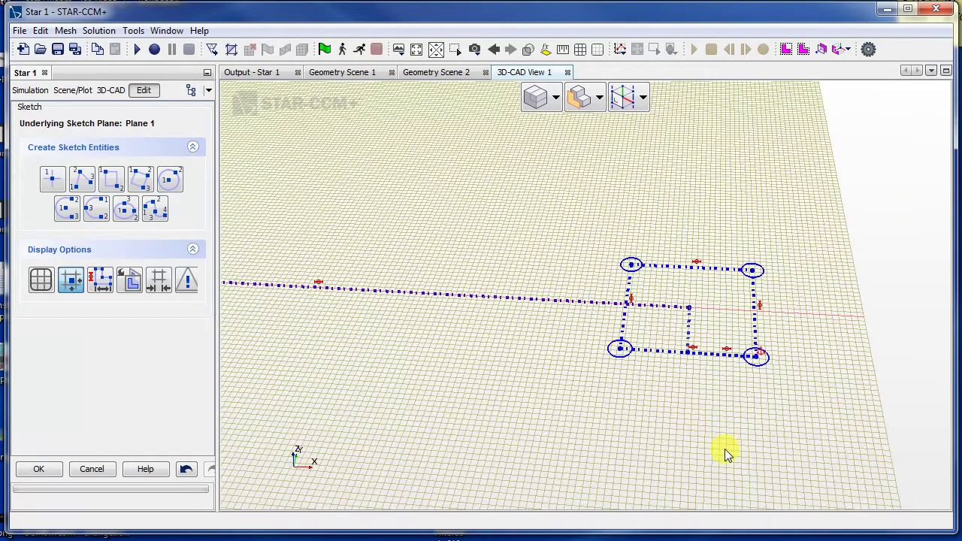
click(24, 471)
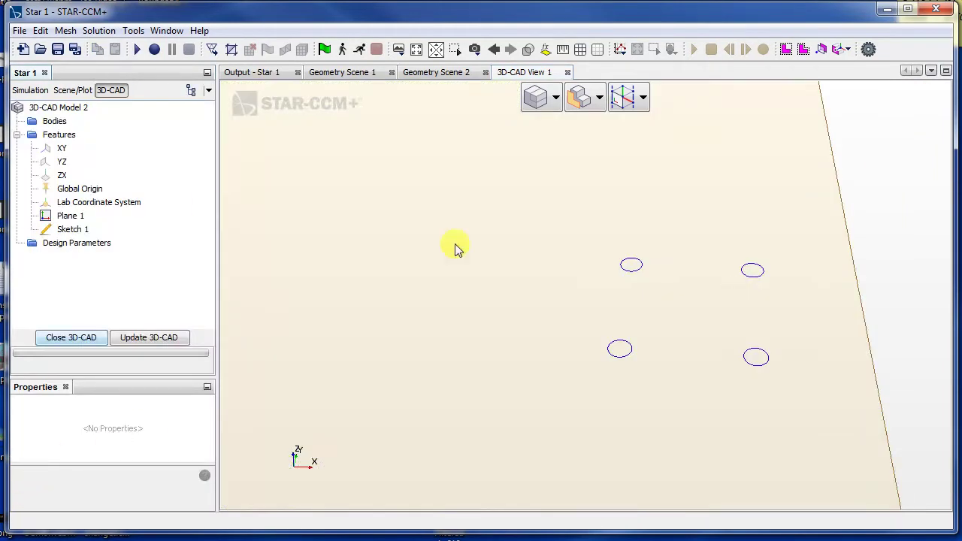
mouse_move(711, 419)
mouse_down()
mouse_move(701, 390)
mouse_move(677, 387)
mouse_move(470, 416)
mouse_move(672, 406)
mouse_move(623, 444)
mouse_move(624, 420)
mouse_move(693, 281)
mouse_move(683, 334)
mouse_up()
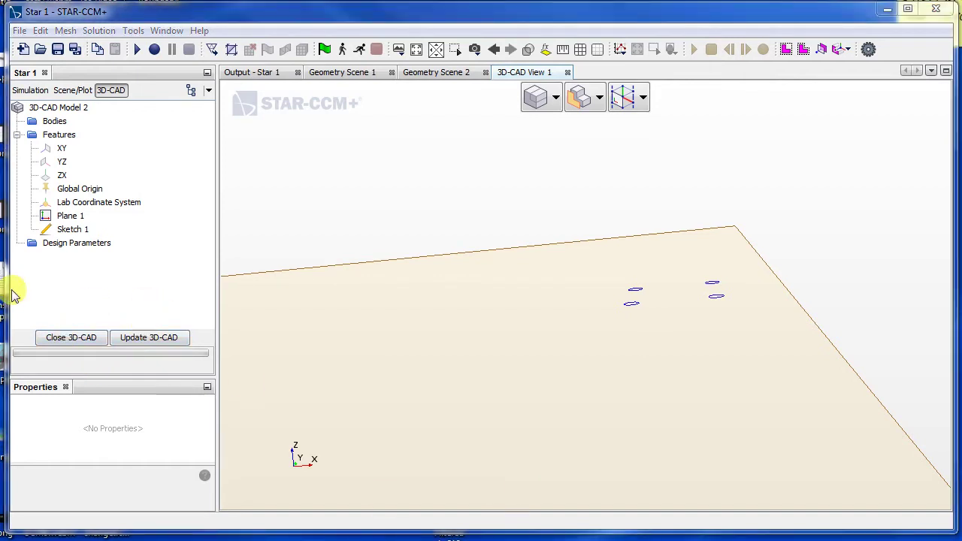
Start an extrusion of Sketch 1 with Two Way Asymmetric extrusion options.
click(70, 229)
right_click(66, 234)
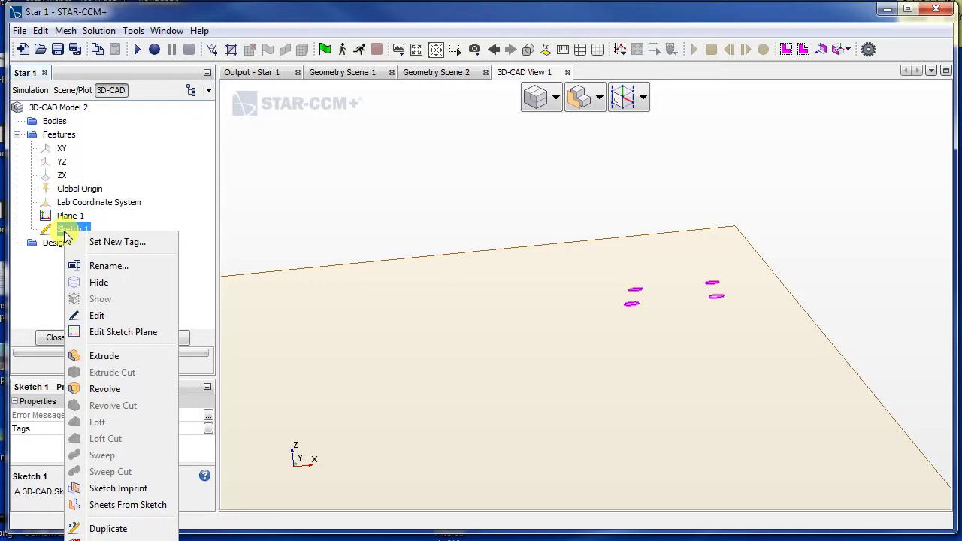
click(95, 354)
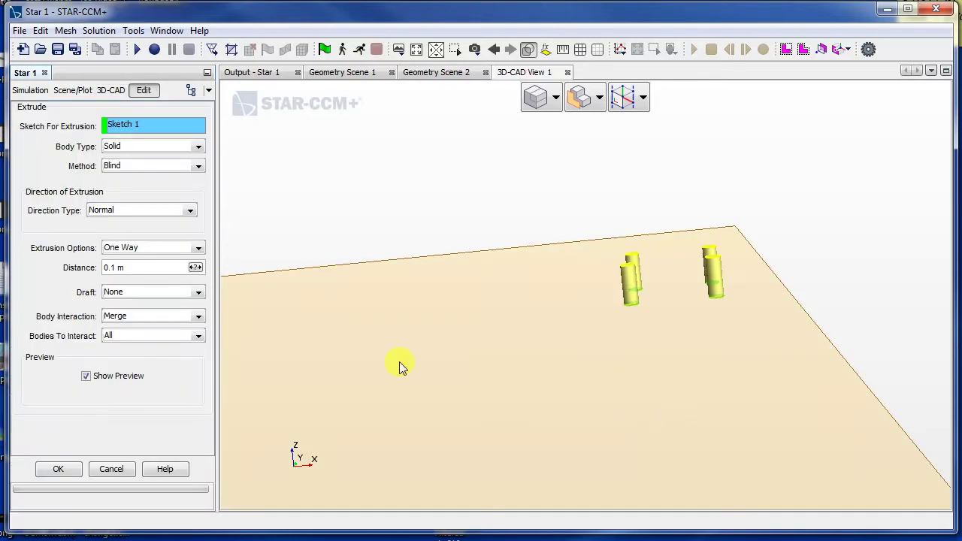
click(146, 249)
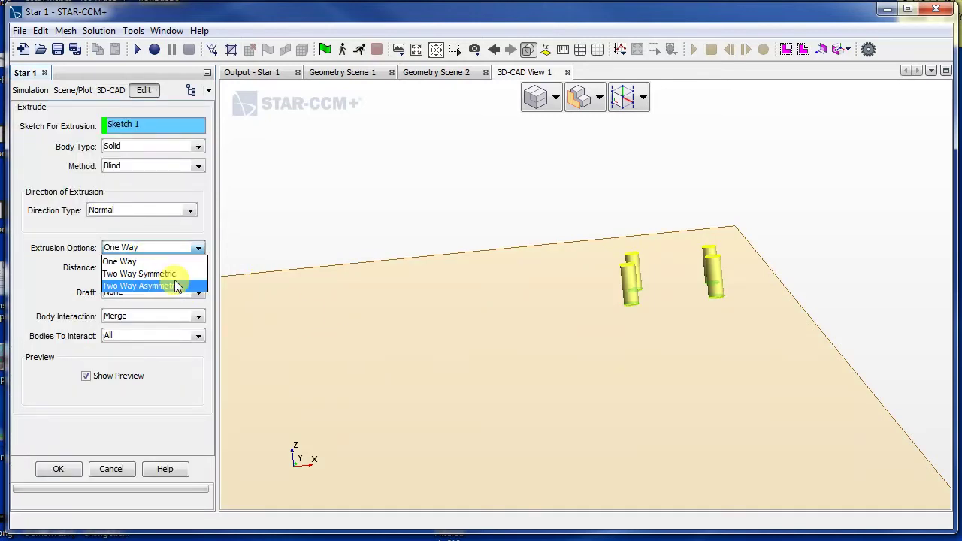
click(178, 286)
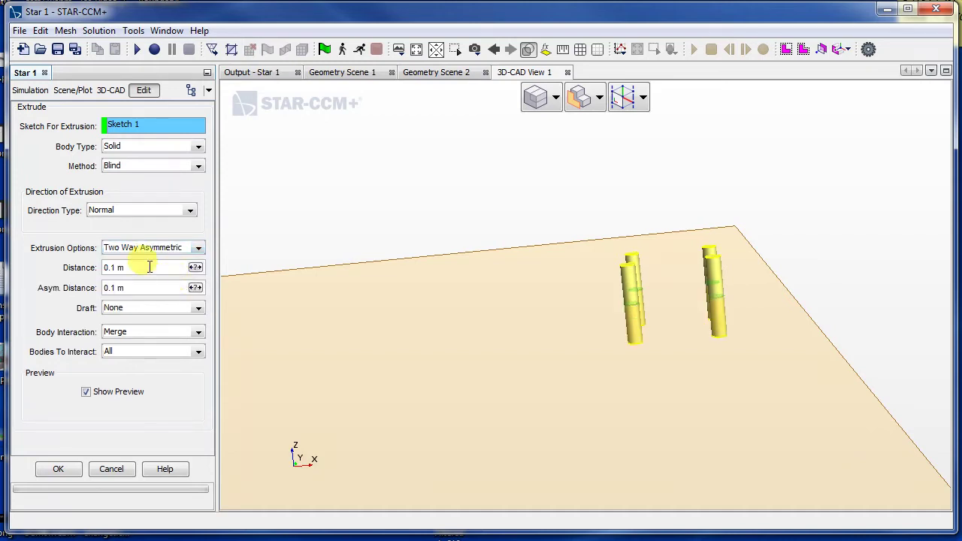
Set the extrusion Distance to 30 cm and Asym. Distance to 10 cm.
triple_click(151, 272)
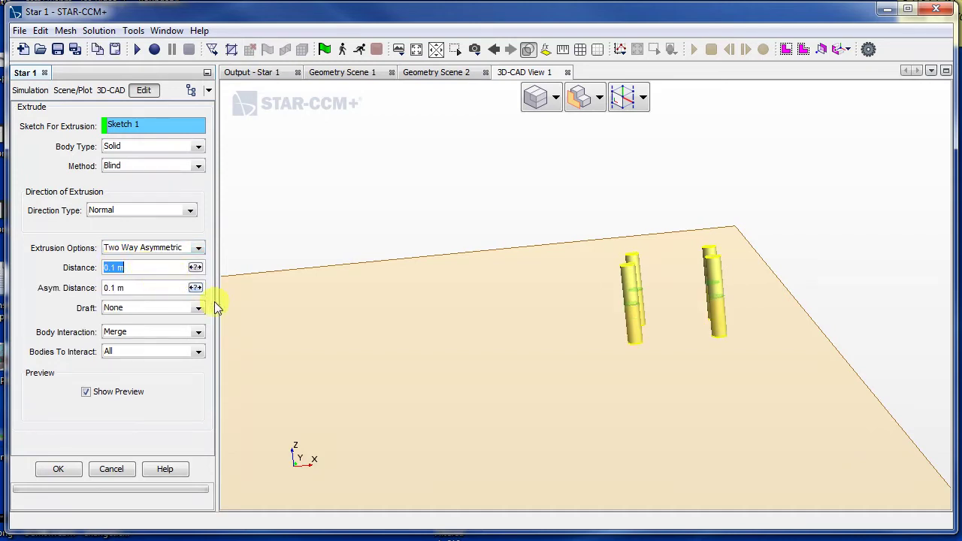
text(0)
text(.05)
key(Return)
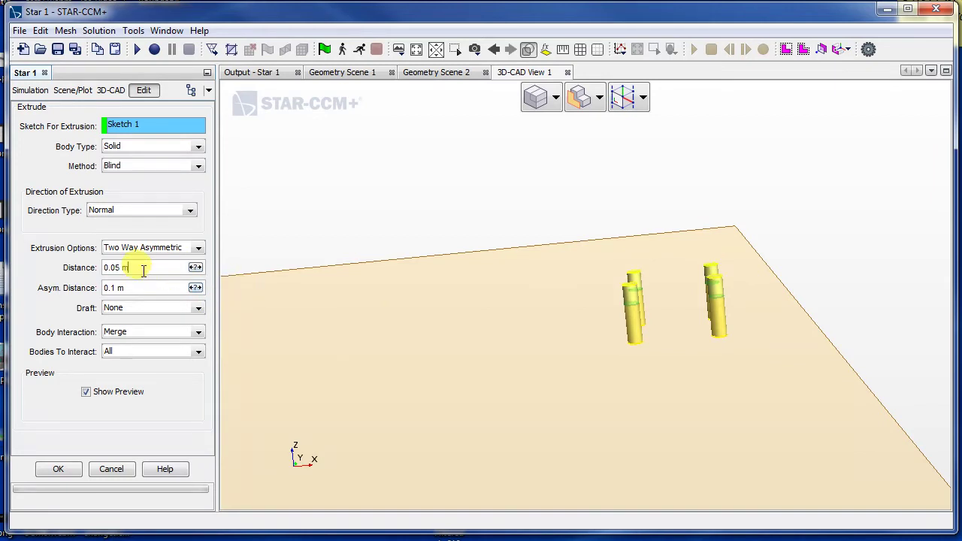
double_click(126, 268)
text(cm)
key(Return)
text(2)
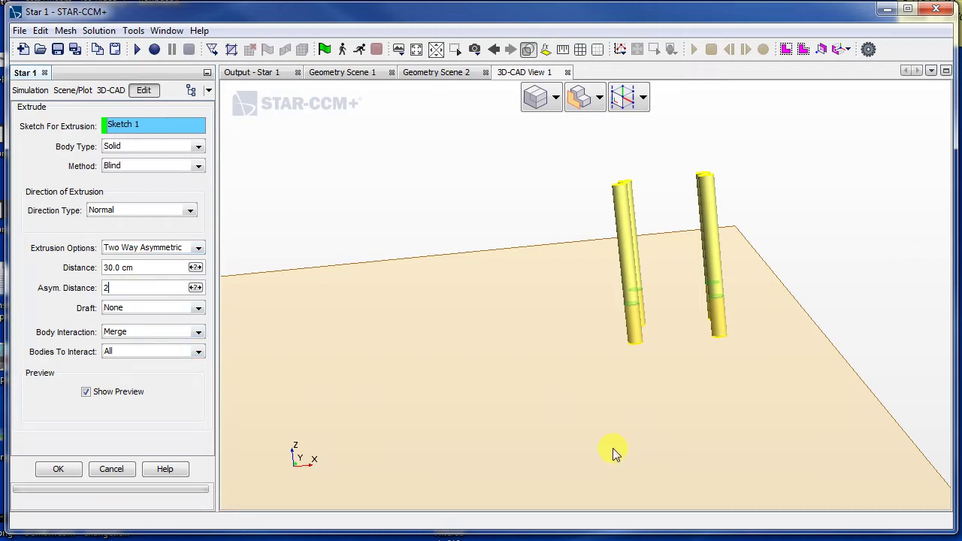
key(Return)
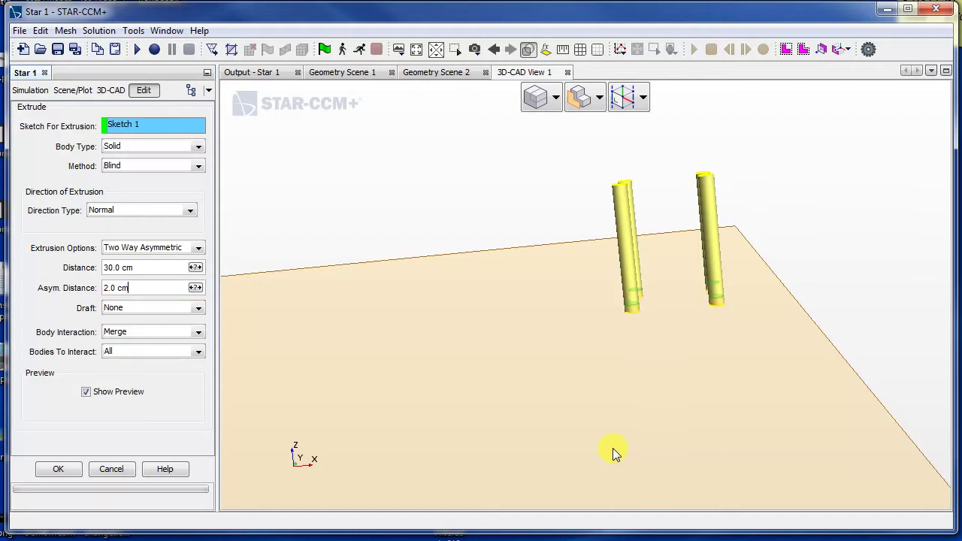
mouse_move(425, 385)
mouse_down()
mouse_move(468, 407)
mouse_move(393, 410)
mouse_move(588, 363)
mouse_move(532, 371)
mouse_move(623, 374)
mouse_move(703, 359)
mouse_move(684, 361)
mouse_up()
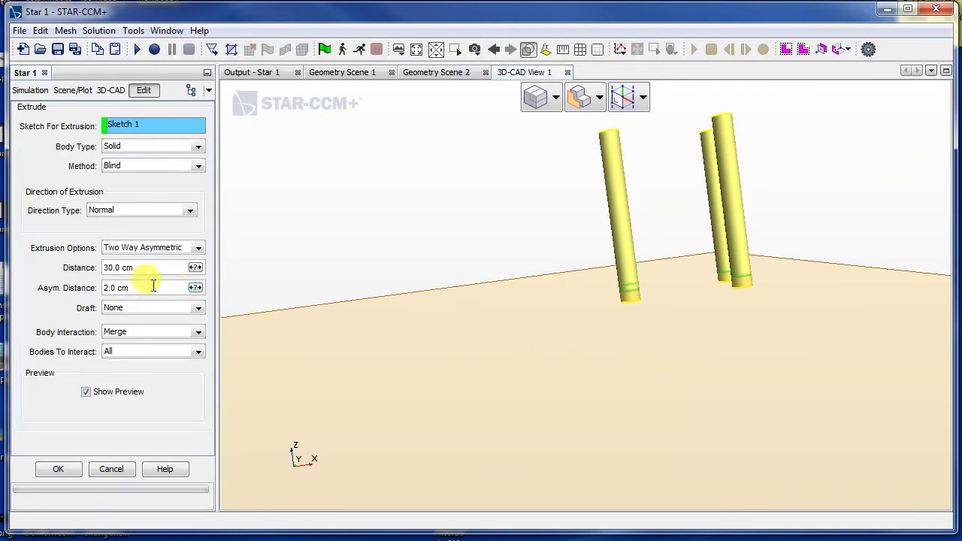
drag(153, 286, 100, 292)
text(10)
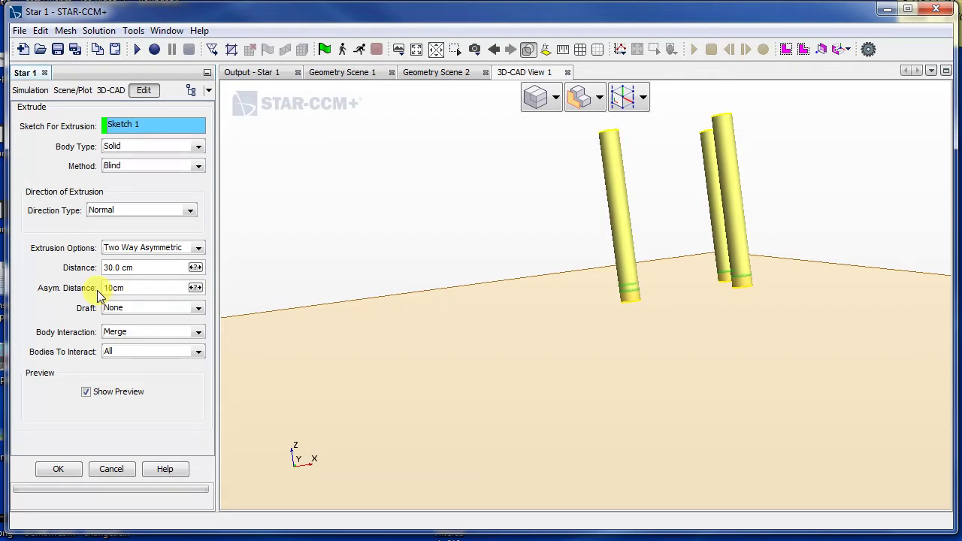
key(Return)
mouse_move(735, 328)
mouse_down()
mouse_move(694, 420)
mouse_move(581, 417)
mouse_move(690, 432)
mouse_up()
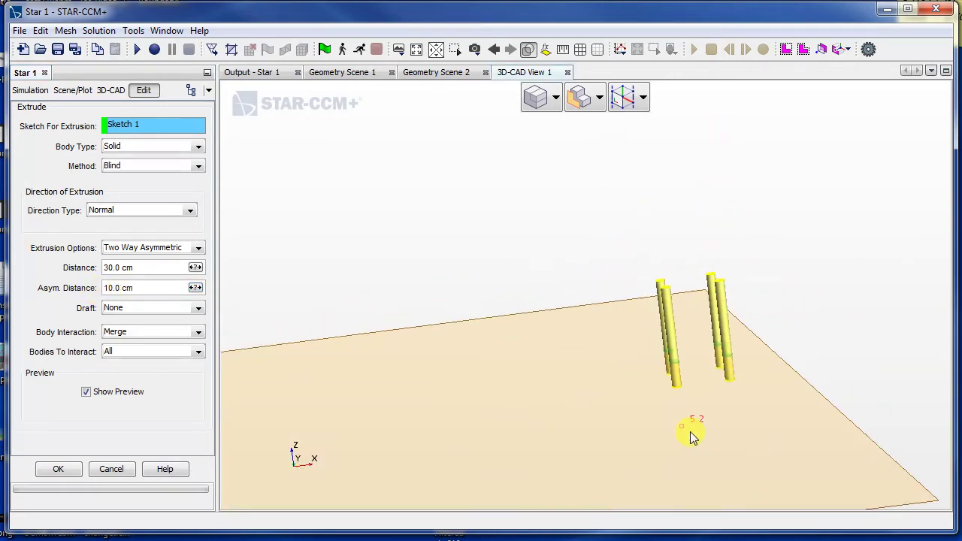
Confirm the extrusion, exit 3D-CAD and create geometry parts Body 1–4 from 3D-CAD Model 2.
click(66, 470)
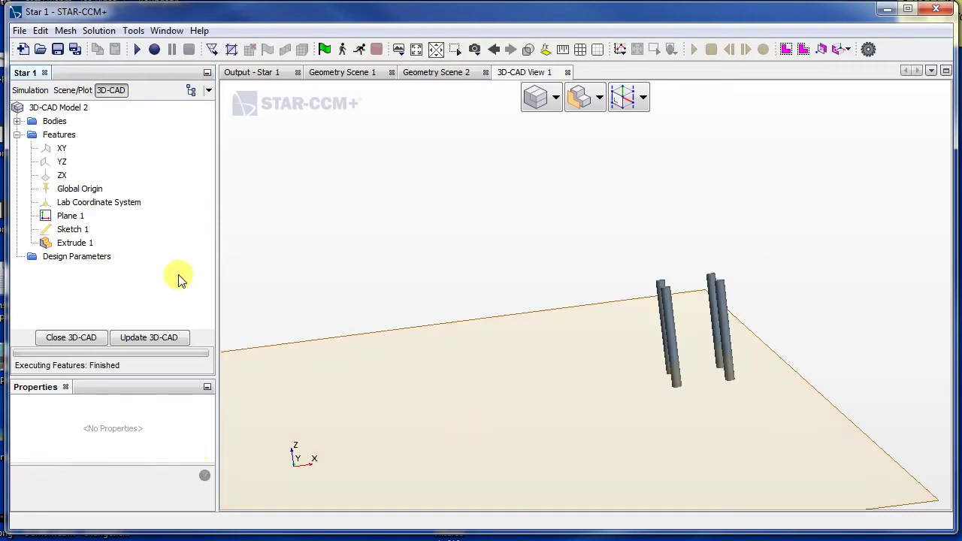
click(75, 339)
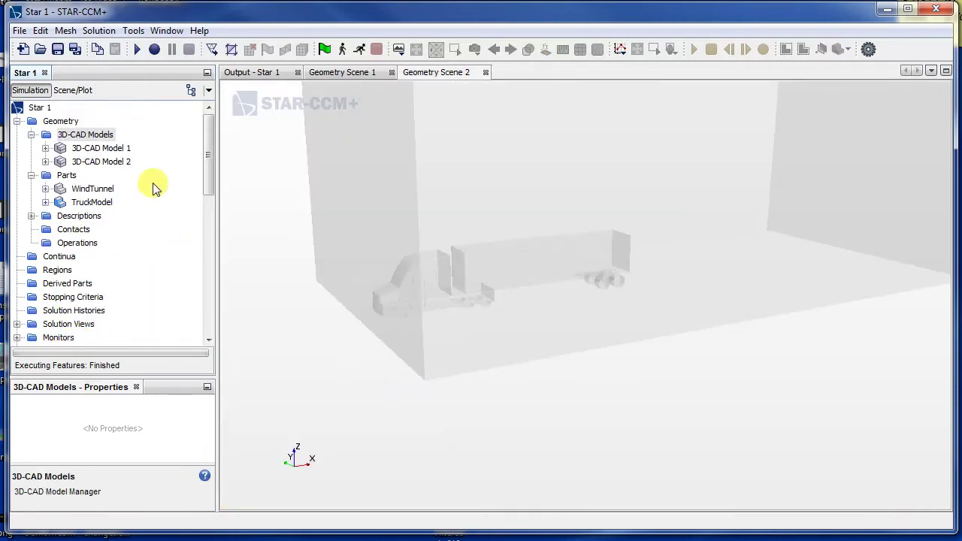
click(106, 161)
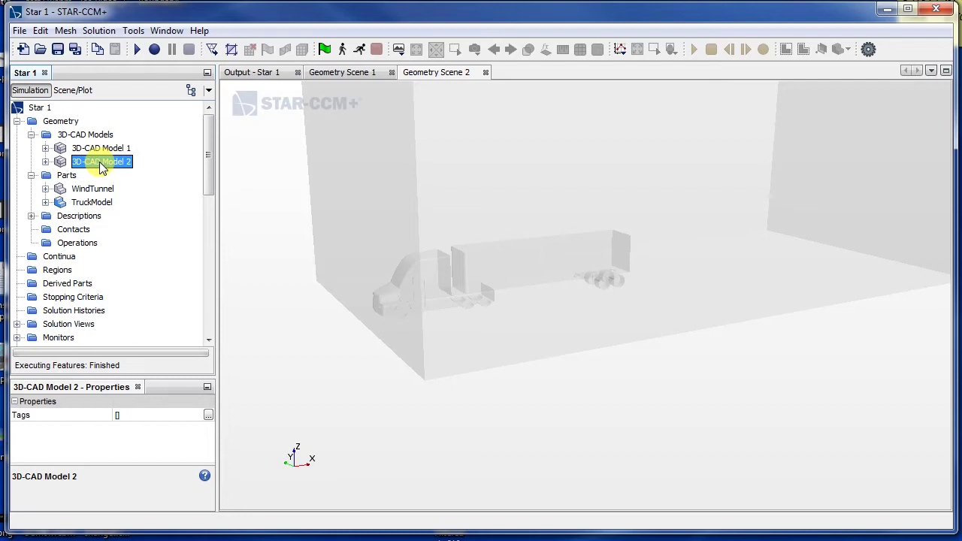
right_click(106, 163)
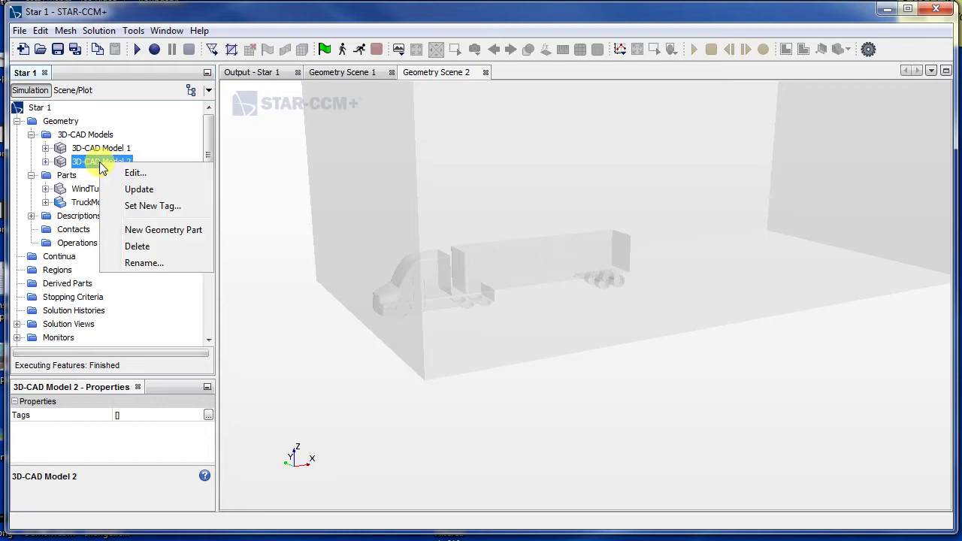
click(158, 229)
click(486, 350)
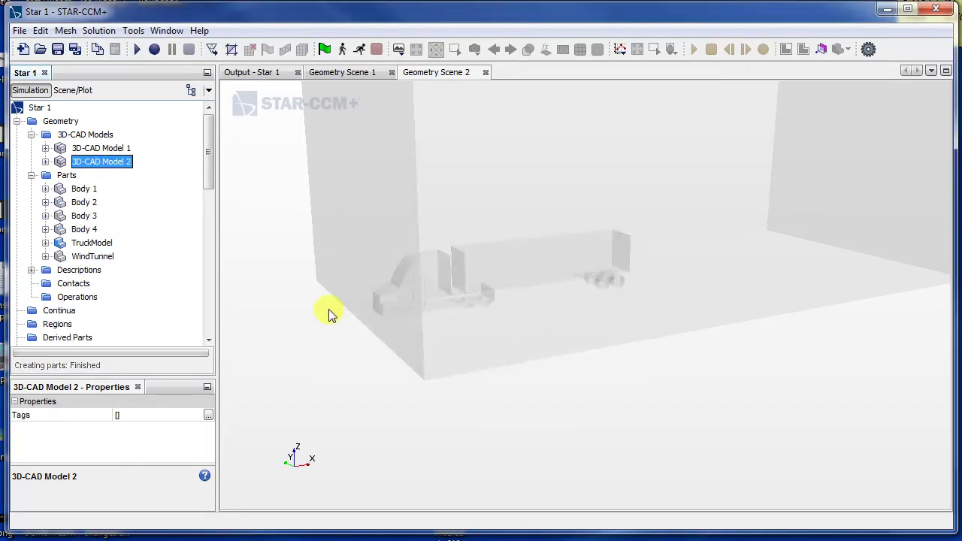
Add Body 1–4 to the Geometry 1 scene to show the struts under the trailer.
click(82, 189)
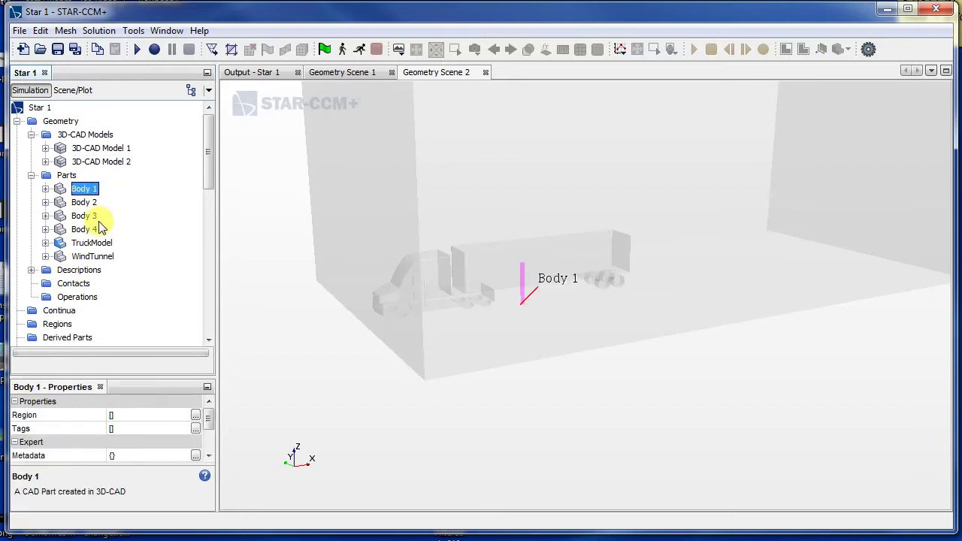
key(Down)
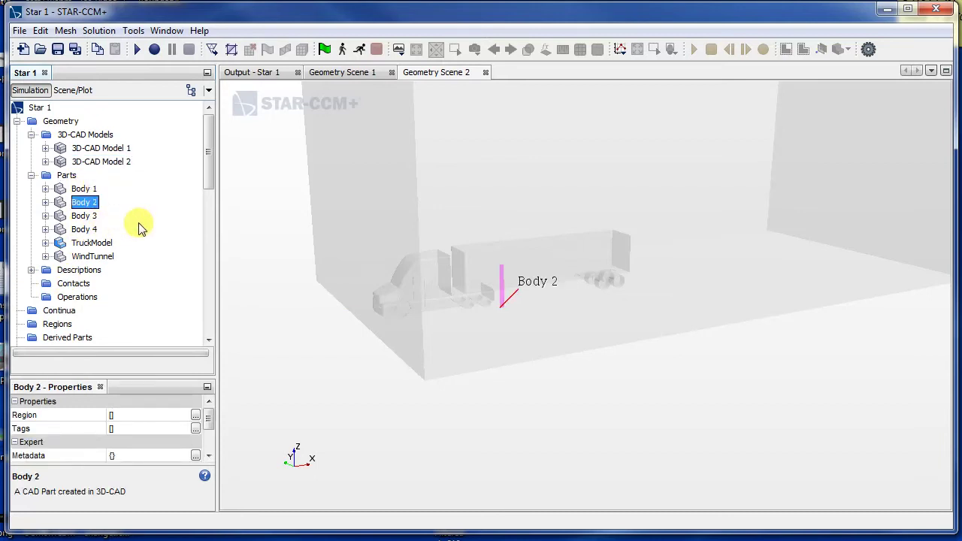
key(Down)
key(Down)
scroll(441, 262, up, 2)
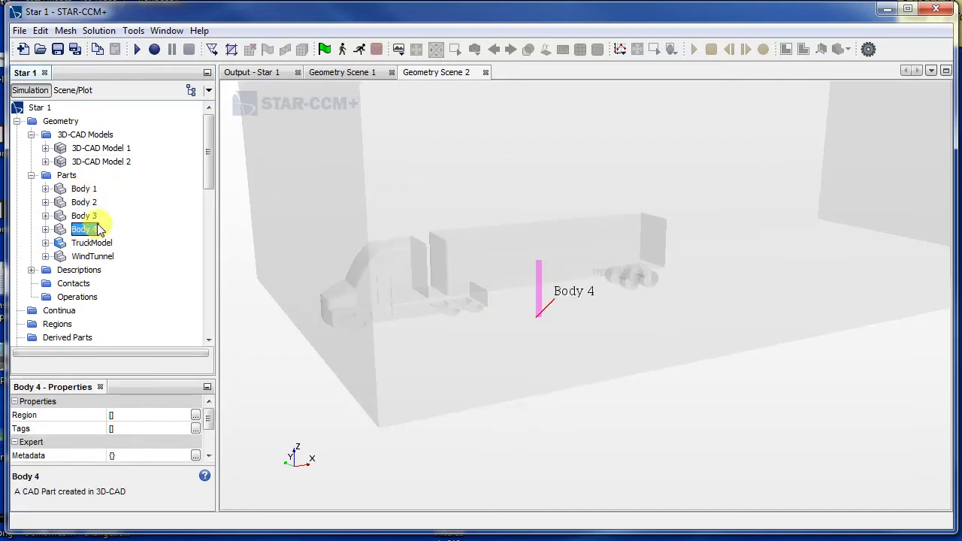
shift+click(87, 192)
right_click(562, 281)
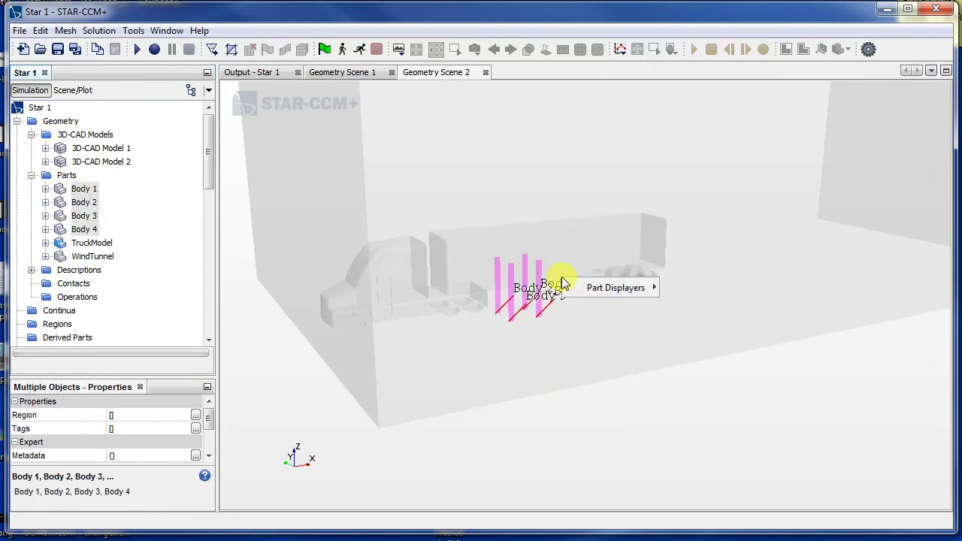
click(702, 302)
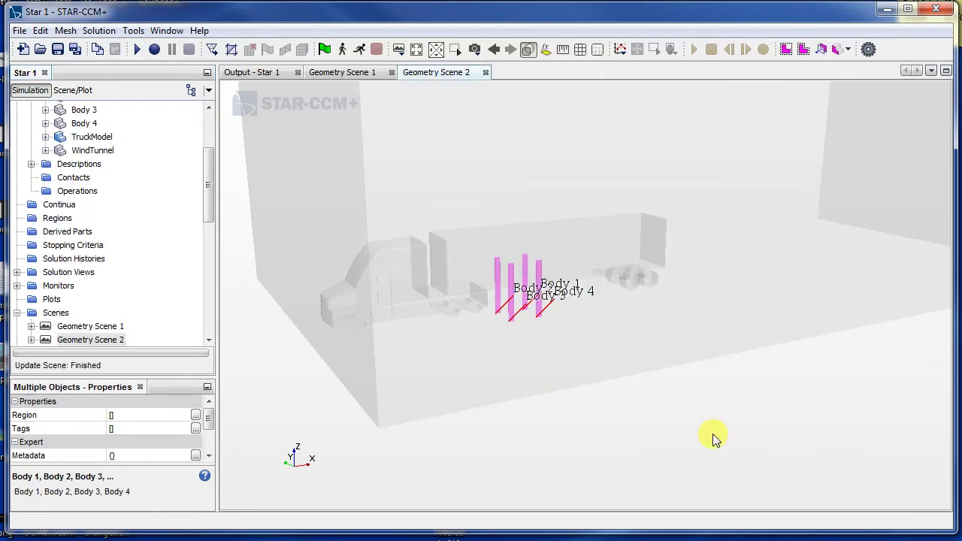
mouse_move(712, 433)
mouse_down()
mouse_move(565, 436)
mouse_move(784, 275)
mouse_move(816, 279)
mouse_move(625, 255)
mouse_move(706, 263)
mouse_move(634, 213)
mouse_move(623, 279)
mouse_move(543, 284)
mouse_move(600, 292)
mouse_move(678, 360)
mouse_up()
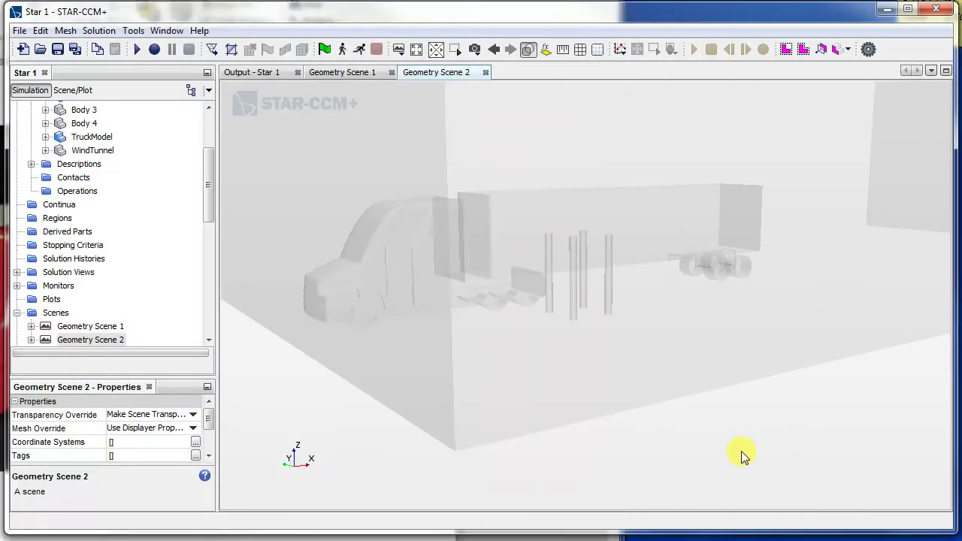
drag(741, 455, 792, 453)
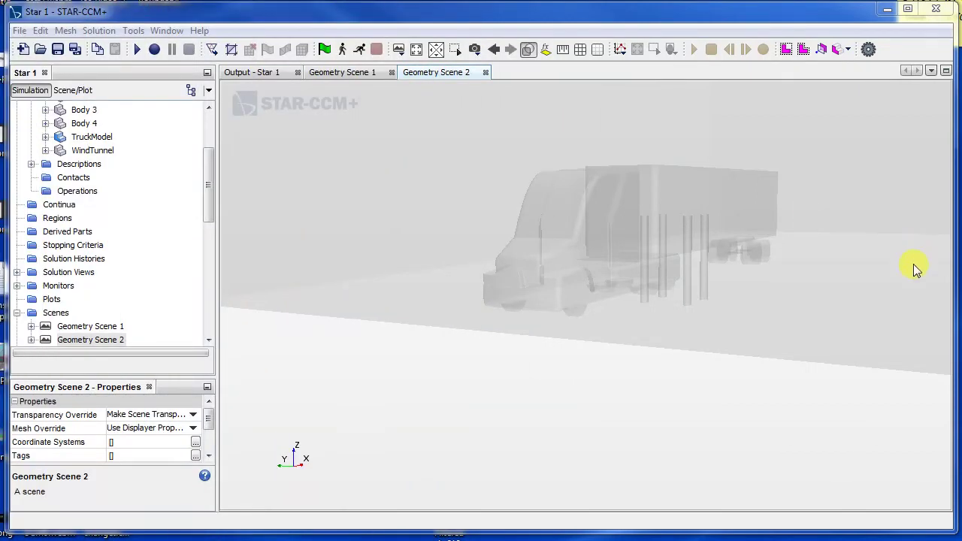
mouse_move(912, 263)
mouse_down()
mouse_move(815, 333)
mouse_move(726, 343)
mouse_move(779, 301)
mouse_move(495, 284)
mouse_move(594, 298)
mouse_move(477, 350)
mouse_move(481, 386)
mouse_move(564, 382)
mouse_move(506, 429)
mouse_move(496, 465)
mouse_move(491, 380)
mouse_move(495, 400)
mouse_up()
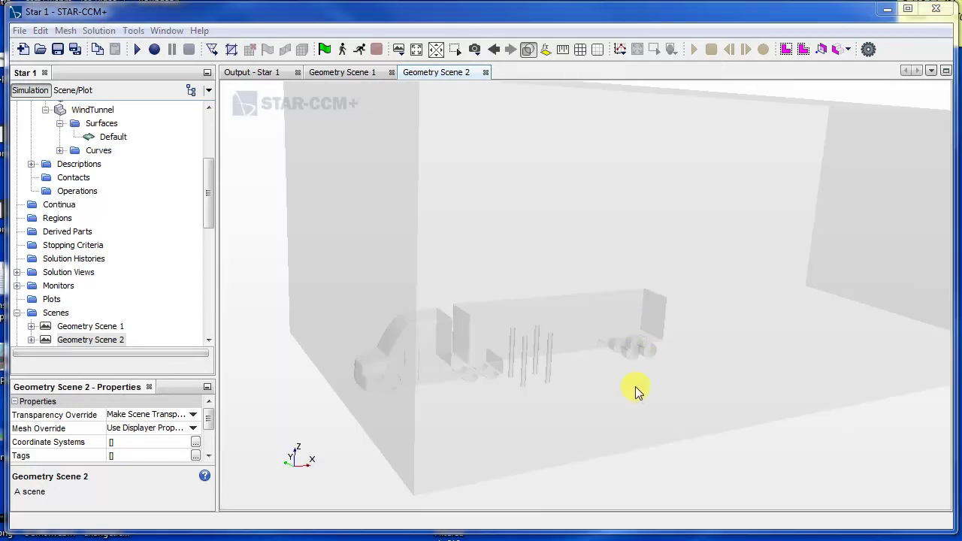
mouse_move(704, 453)
mouse_down()
mouse_move(624, 419)
mouse_move(676, 438)
mouse_move(601, 380)
mouse_move(549, 401)
mouse_move(591, 386)
mouse_move(429, 369)
mouse_move(585, 411)
mouse_up()
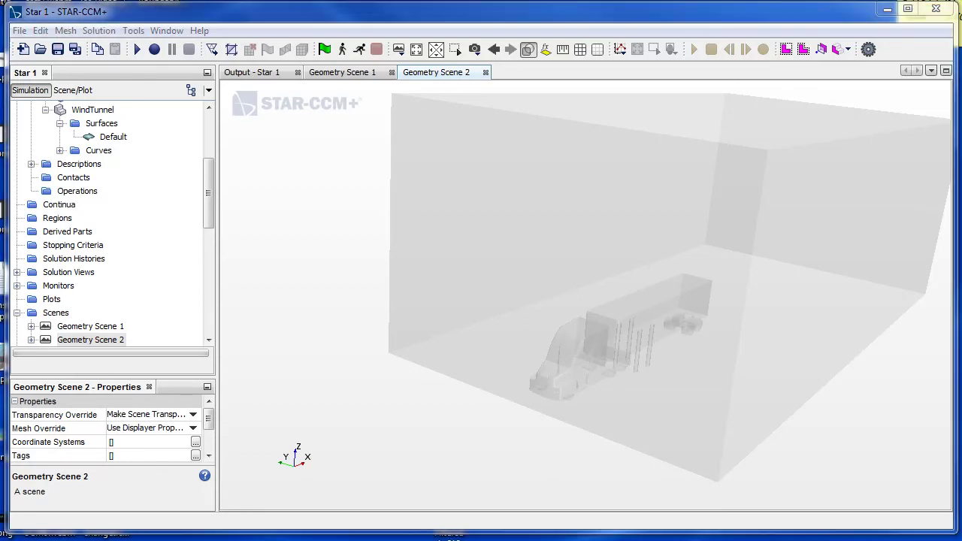
Rename Body 1 and Body 2 to Support1 and Support2.
scroll(209, 171, up, 2)
scroll(207, 171, up, 1)
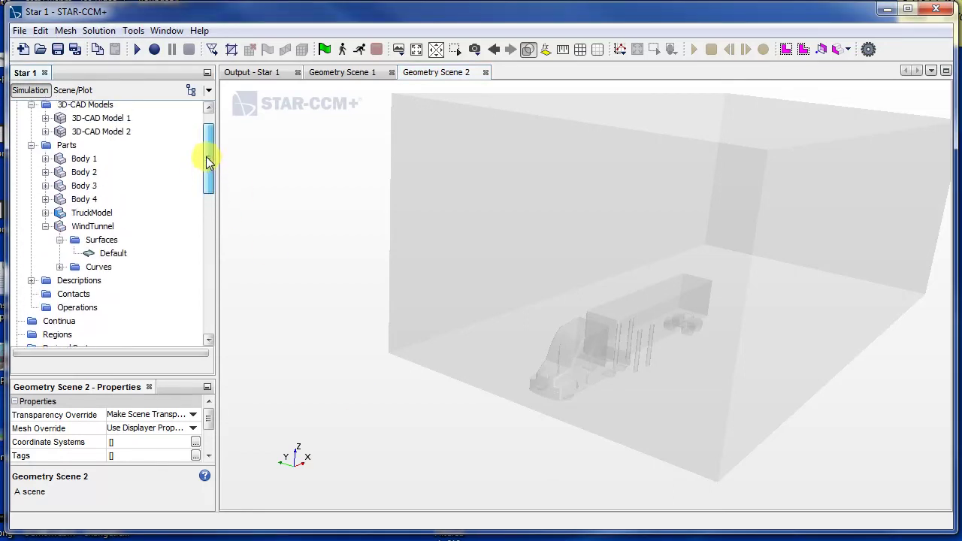
click(96, 162)
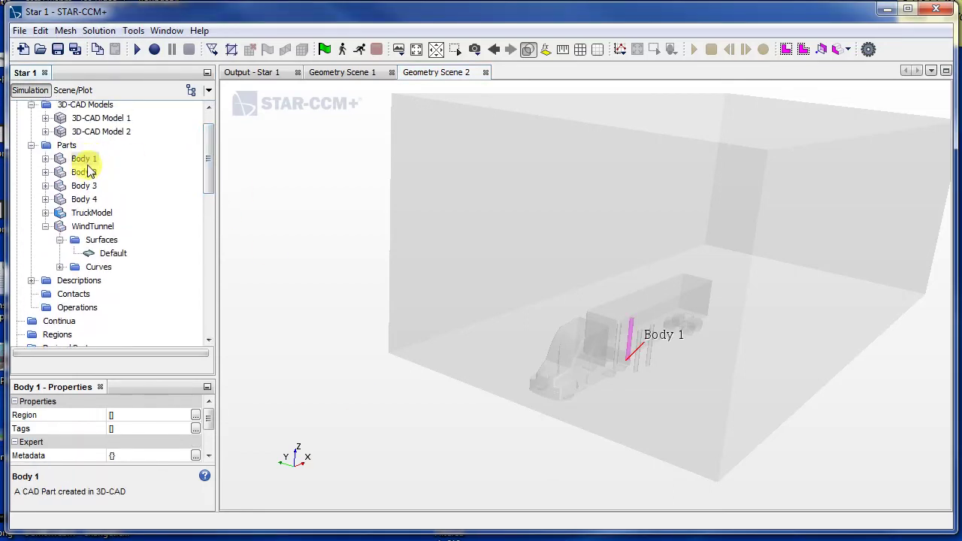
click(83, 160)
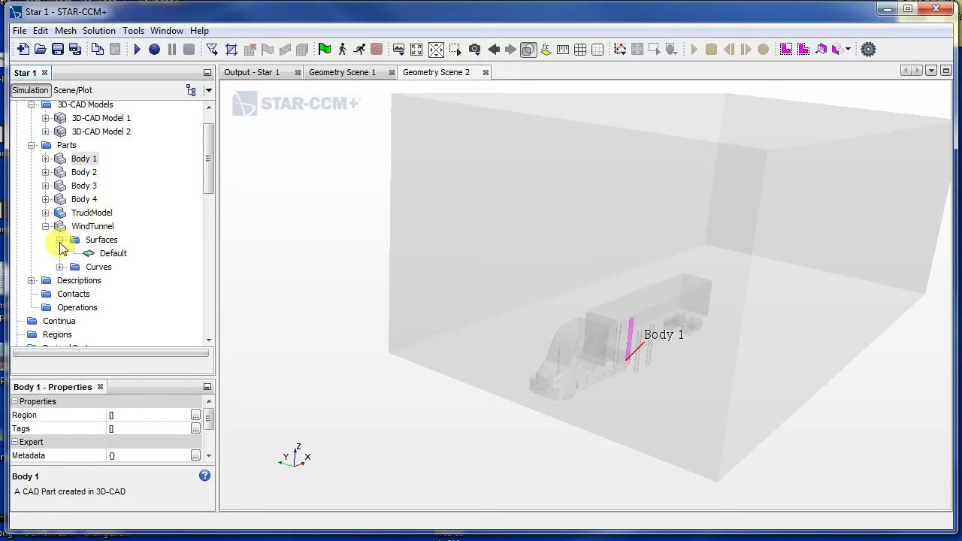
click(60, 240)
right_click(88, 159)
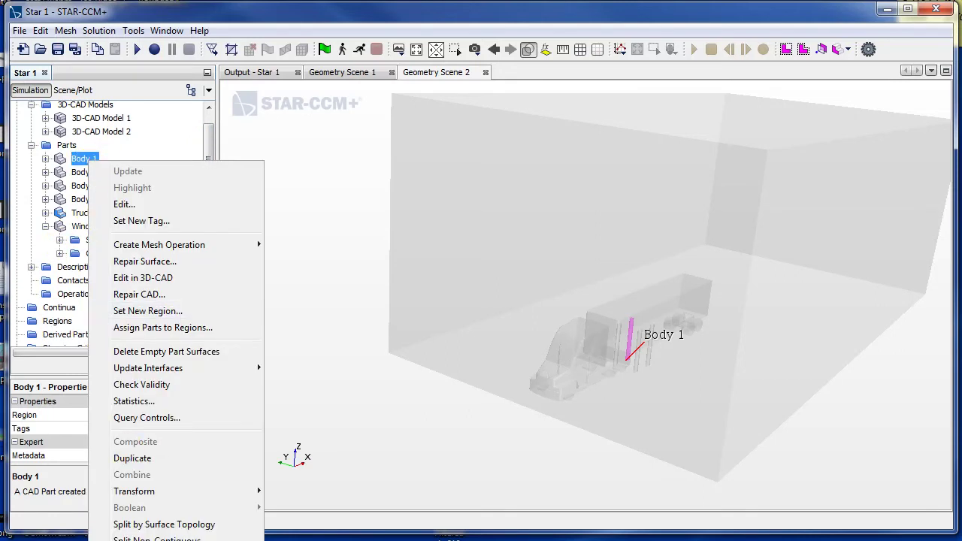
key(Escape)
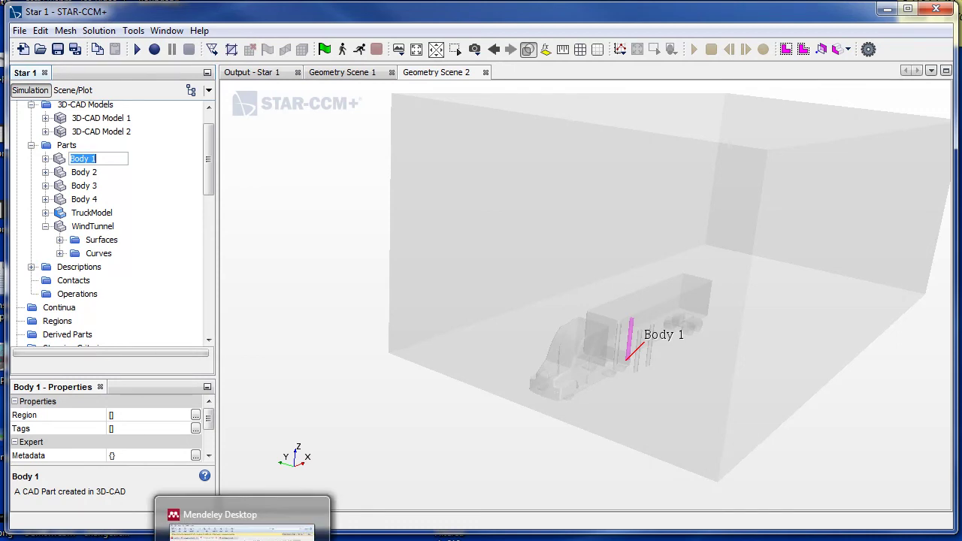
text(Str)
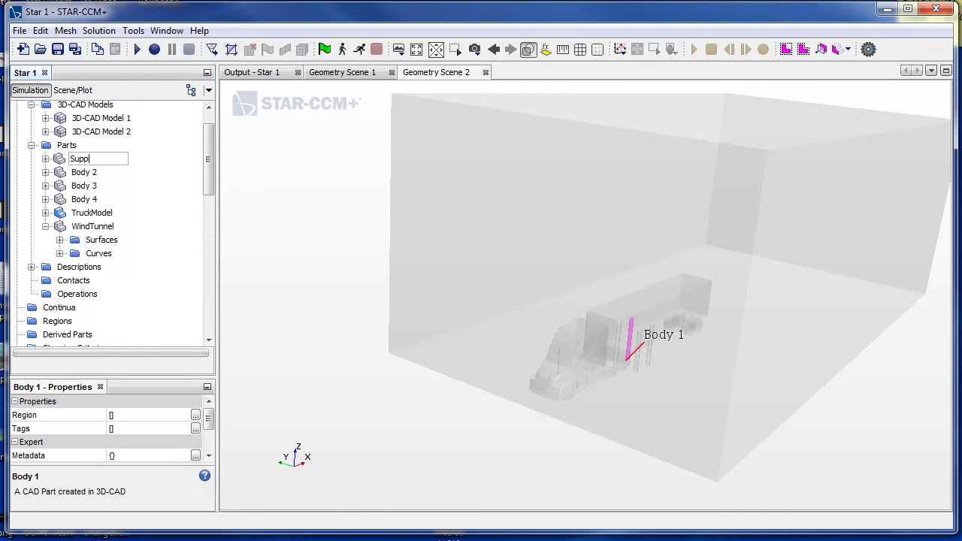
key(Return)
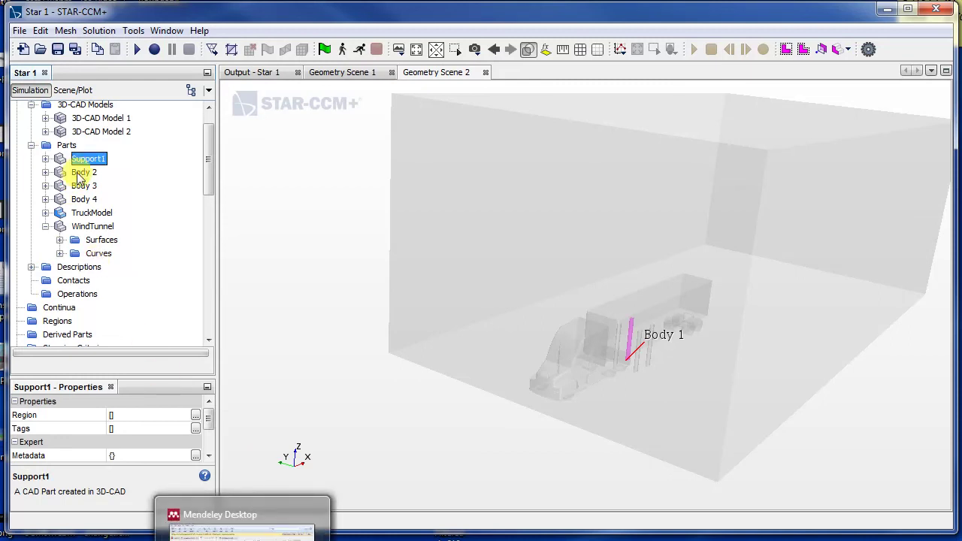
right_click(80, 172)
key(F2)
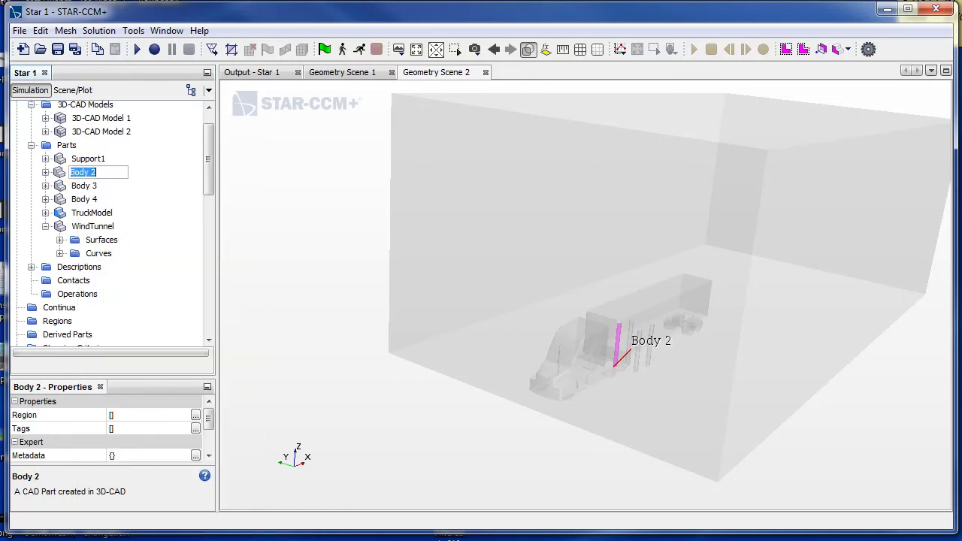
text(Support2)
key(Return)
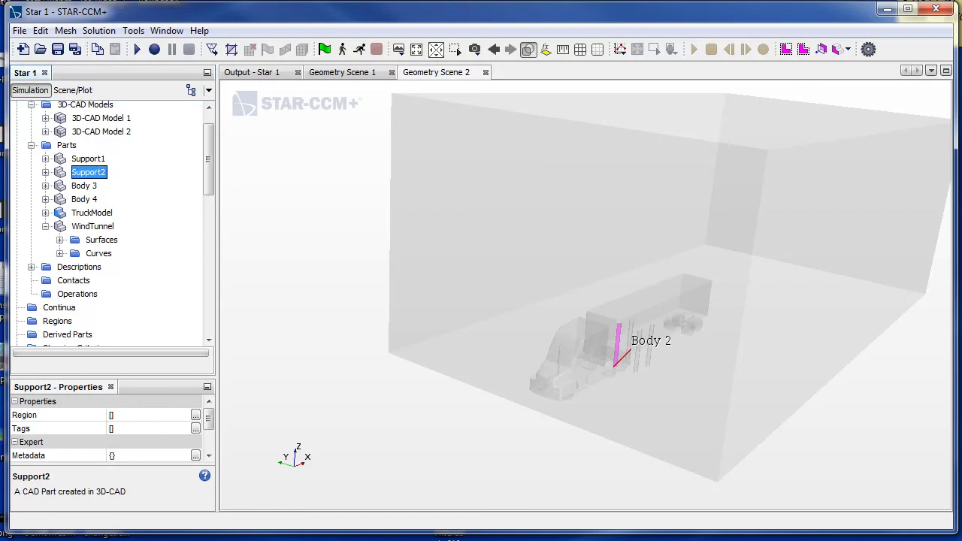
Rename Body 3 and Body 4 to Support3 and Support4.
click(81, 187)
right_click(82, 190)
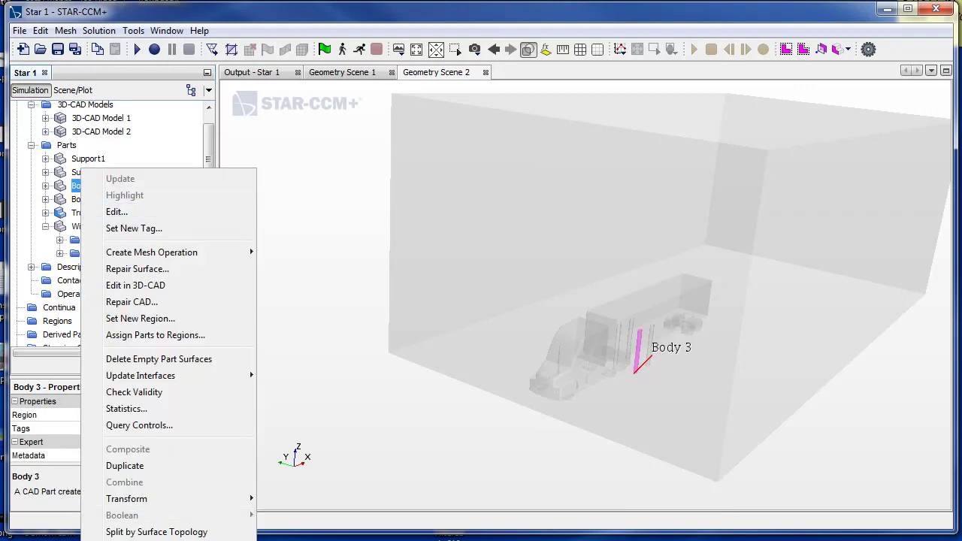
key(F2)
text(S)
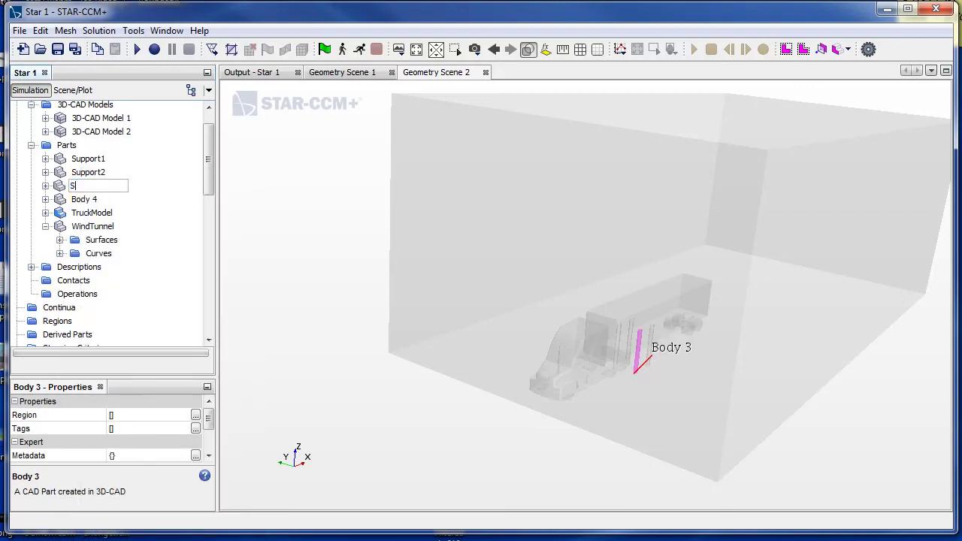
text(upport3)
key(Return)
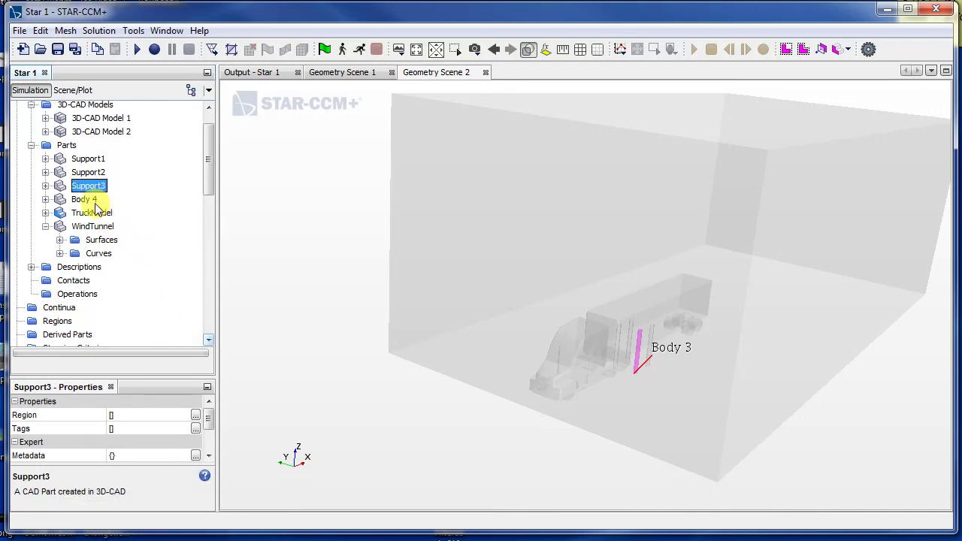
right_click(95, 203)
key(F2)
text(S)
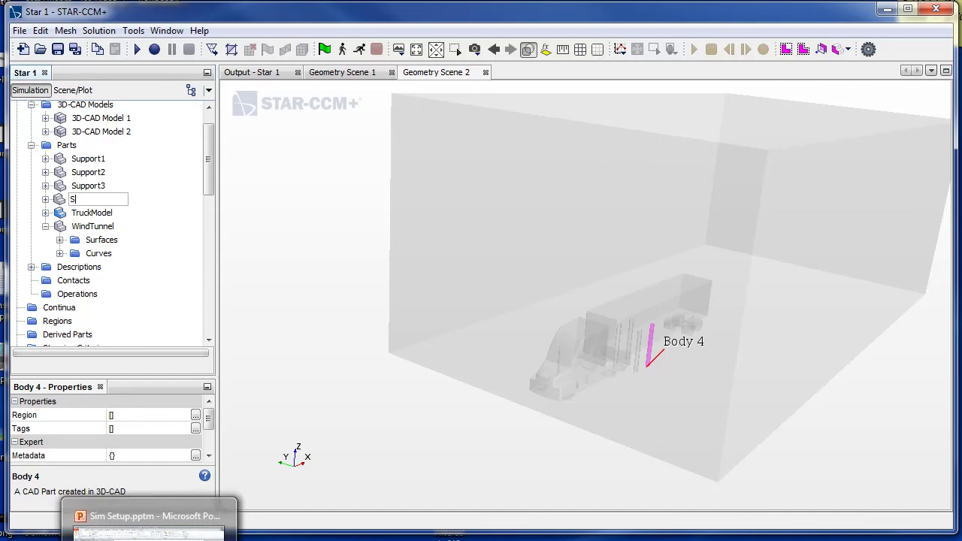
text(upport4)
key(Return)
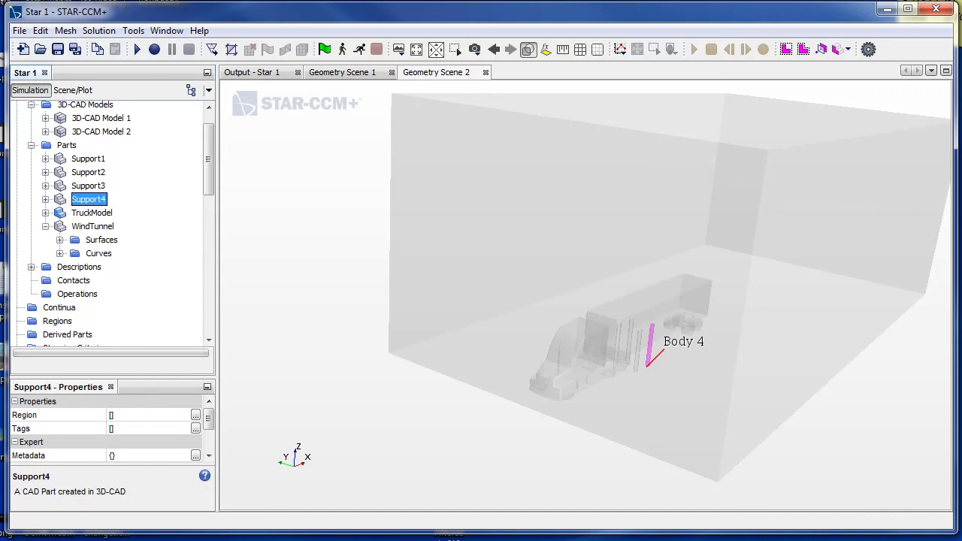